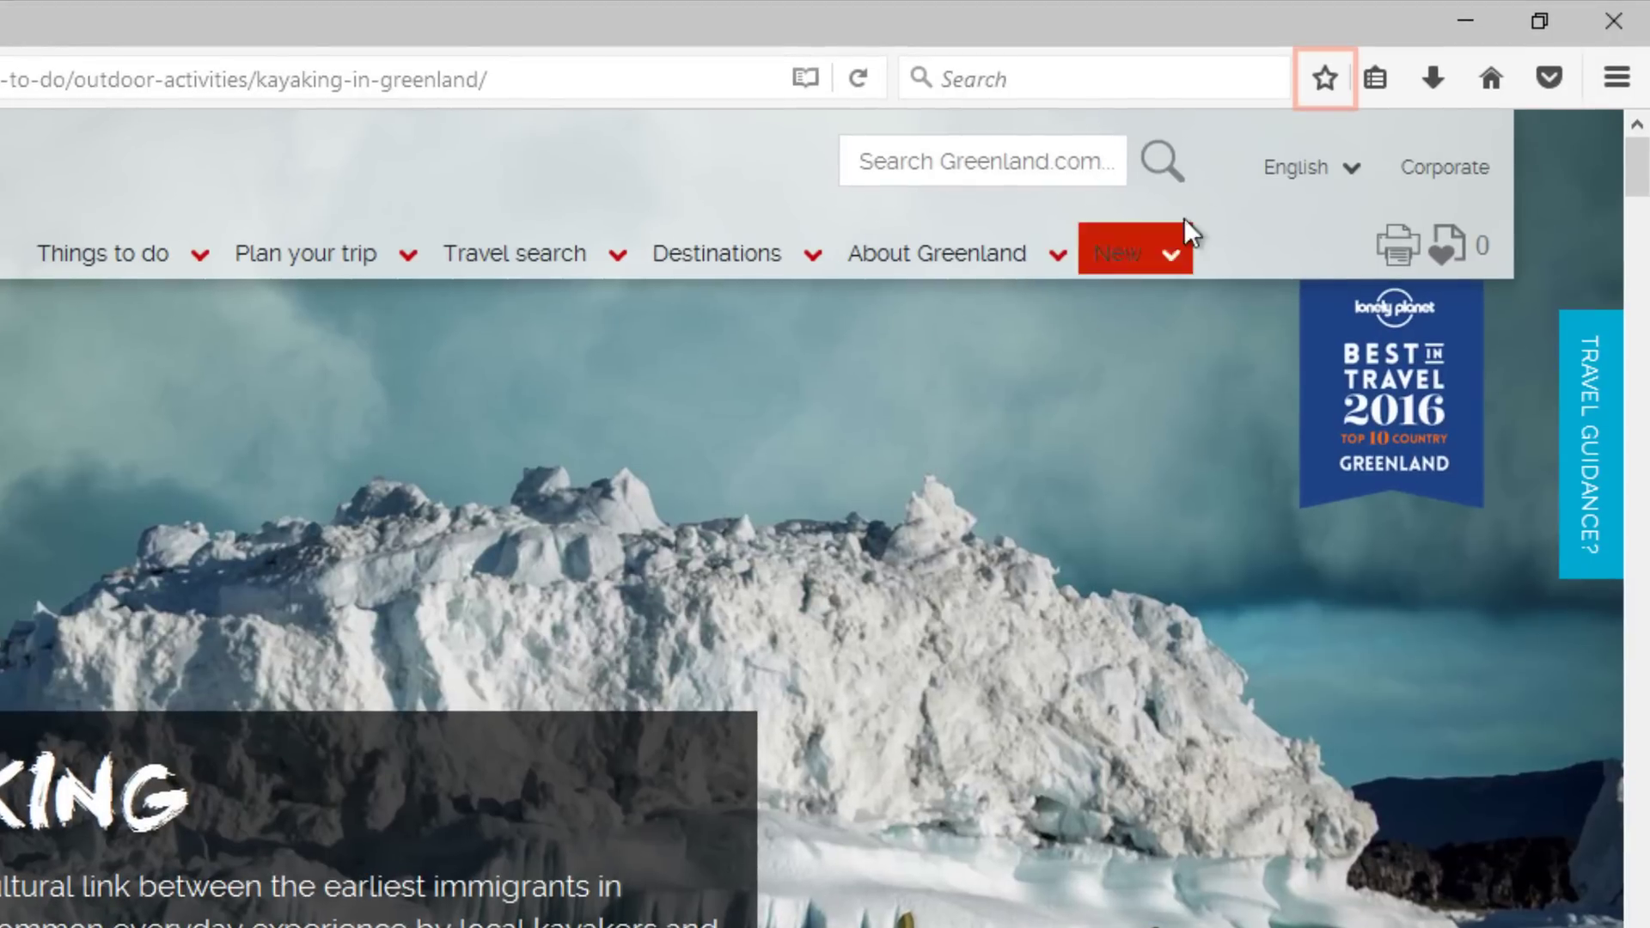
Bookmark the Kayaking in Greenland page in the Other Bookmarks folder.
click(1326, 83)
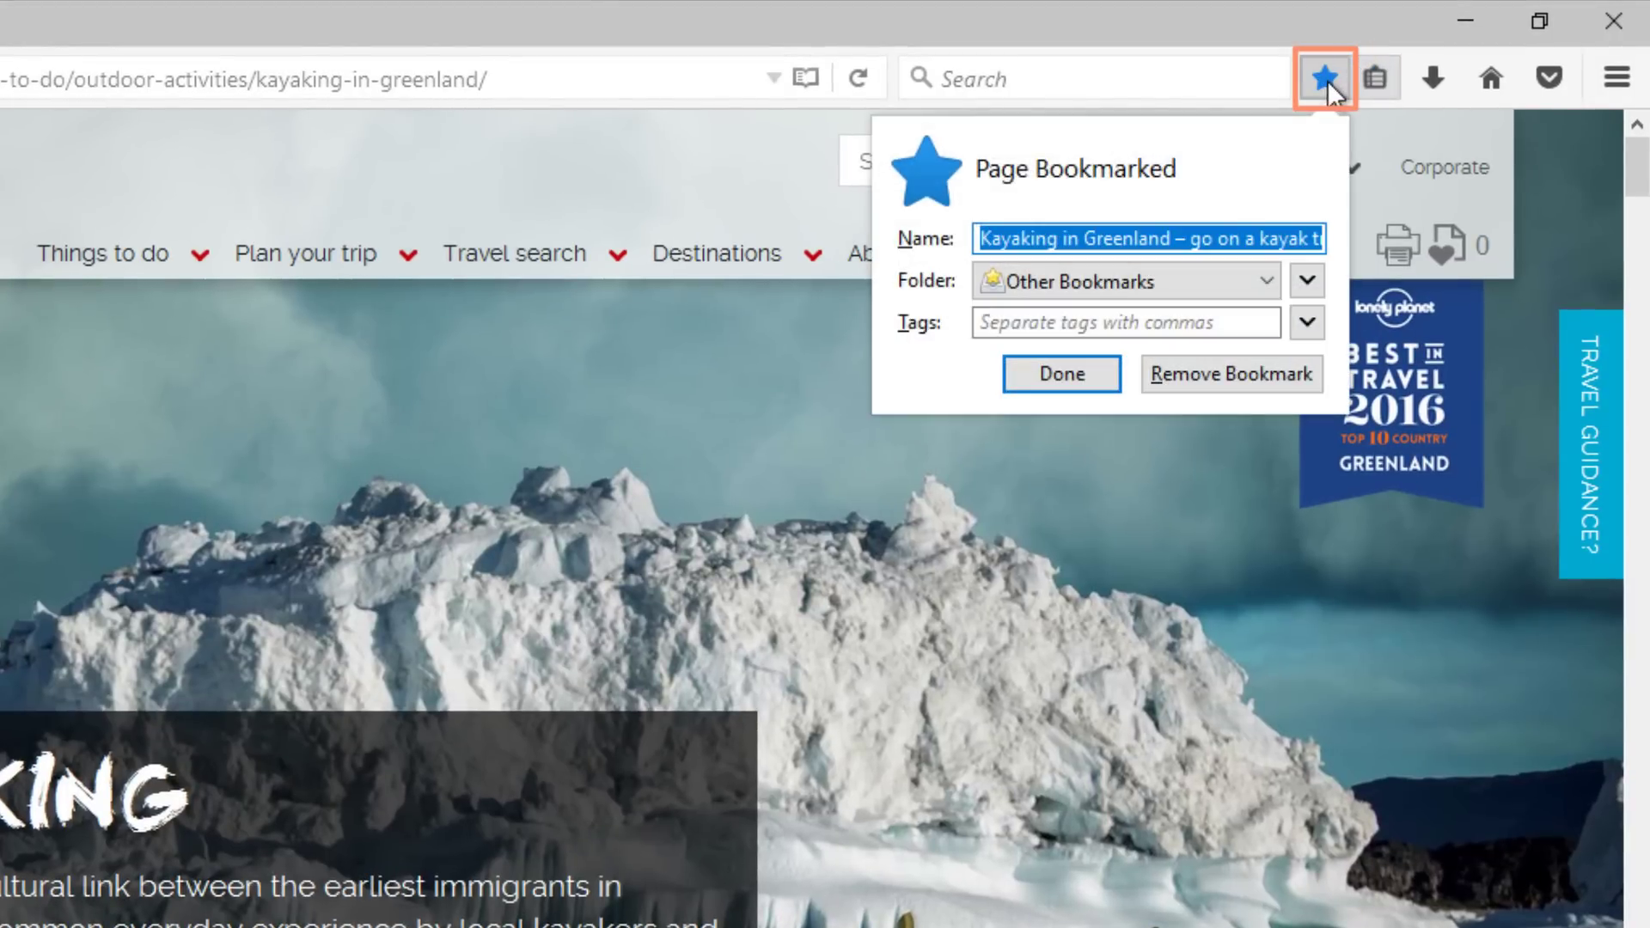
click(1265, 283)
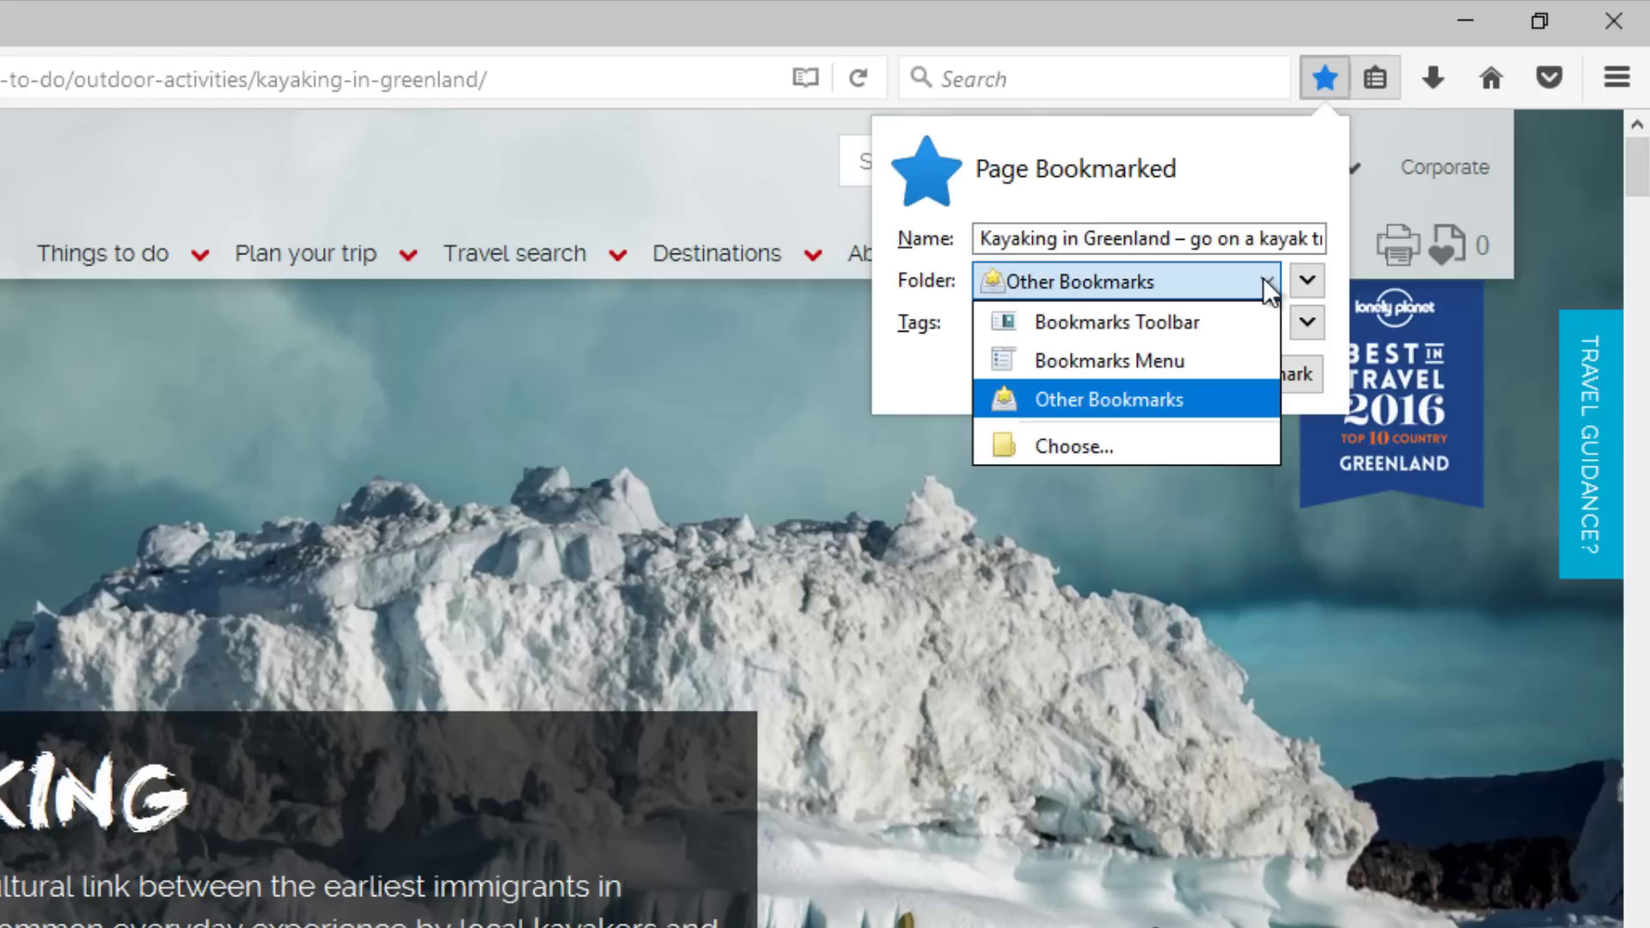
click(1252, 391)
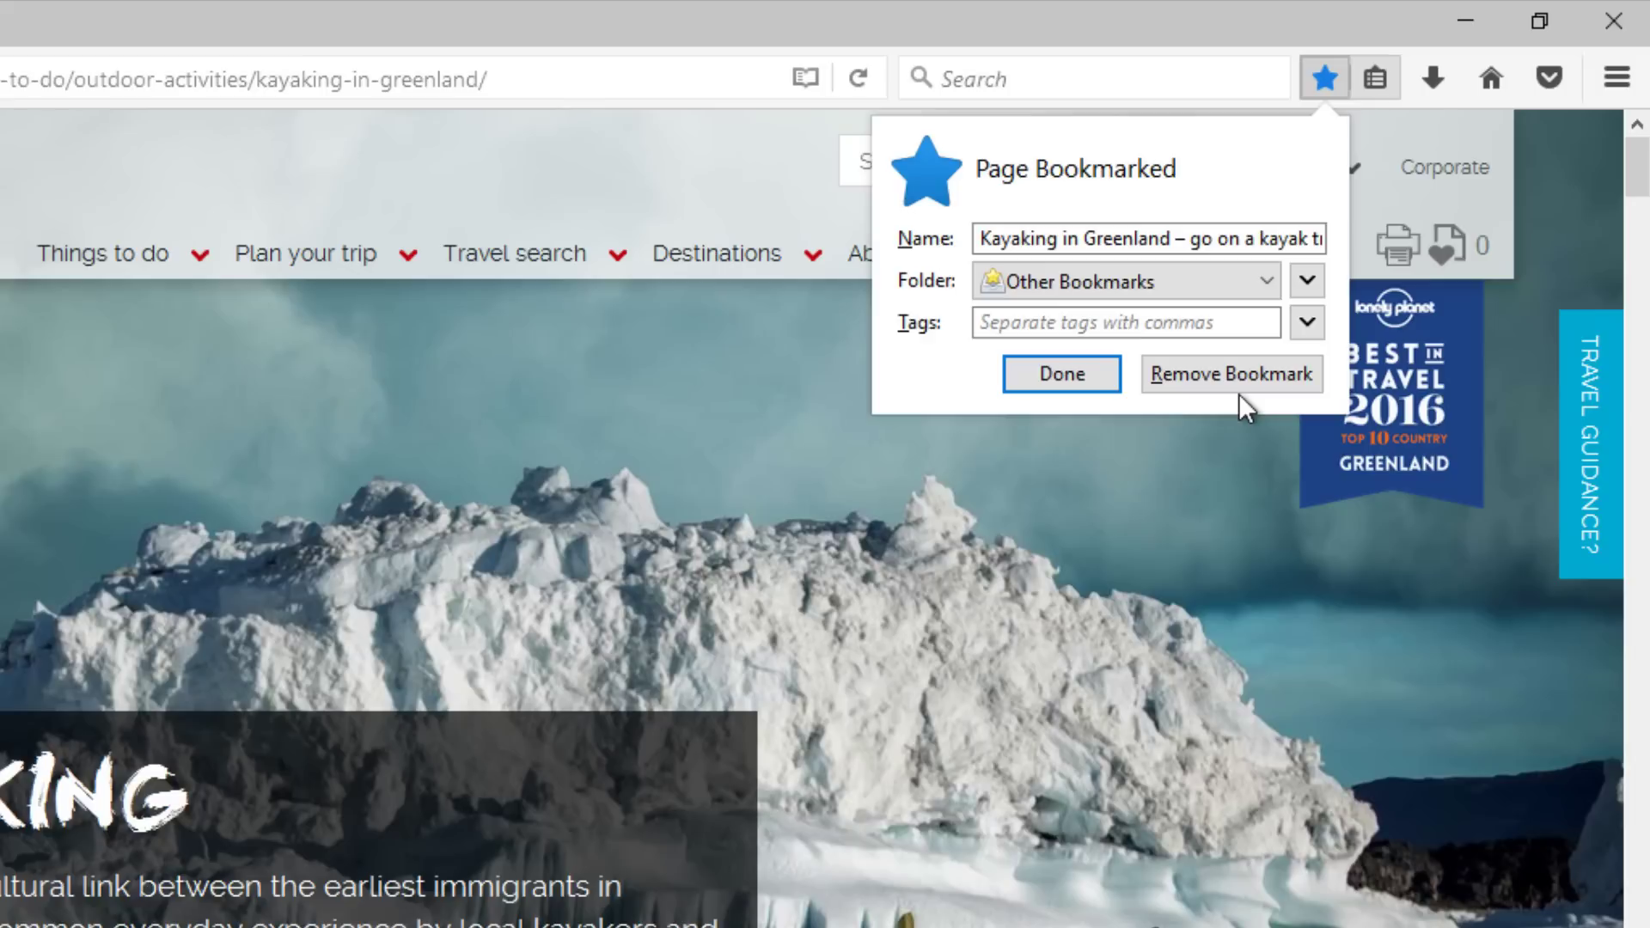
click(1097, 382)
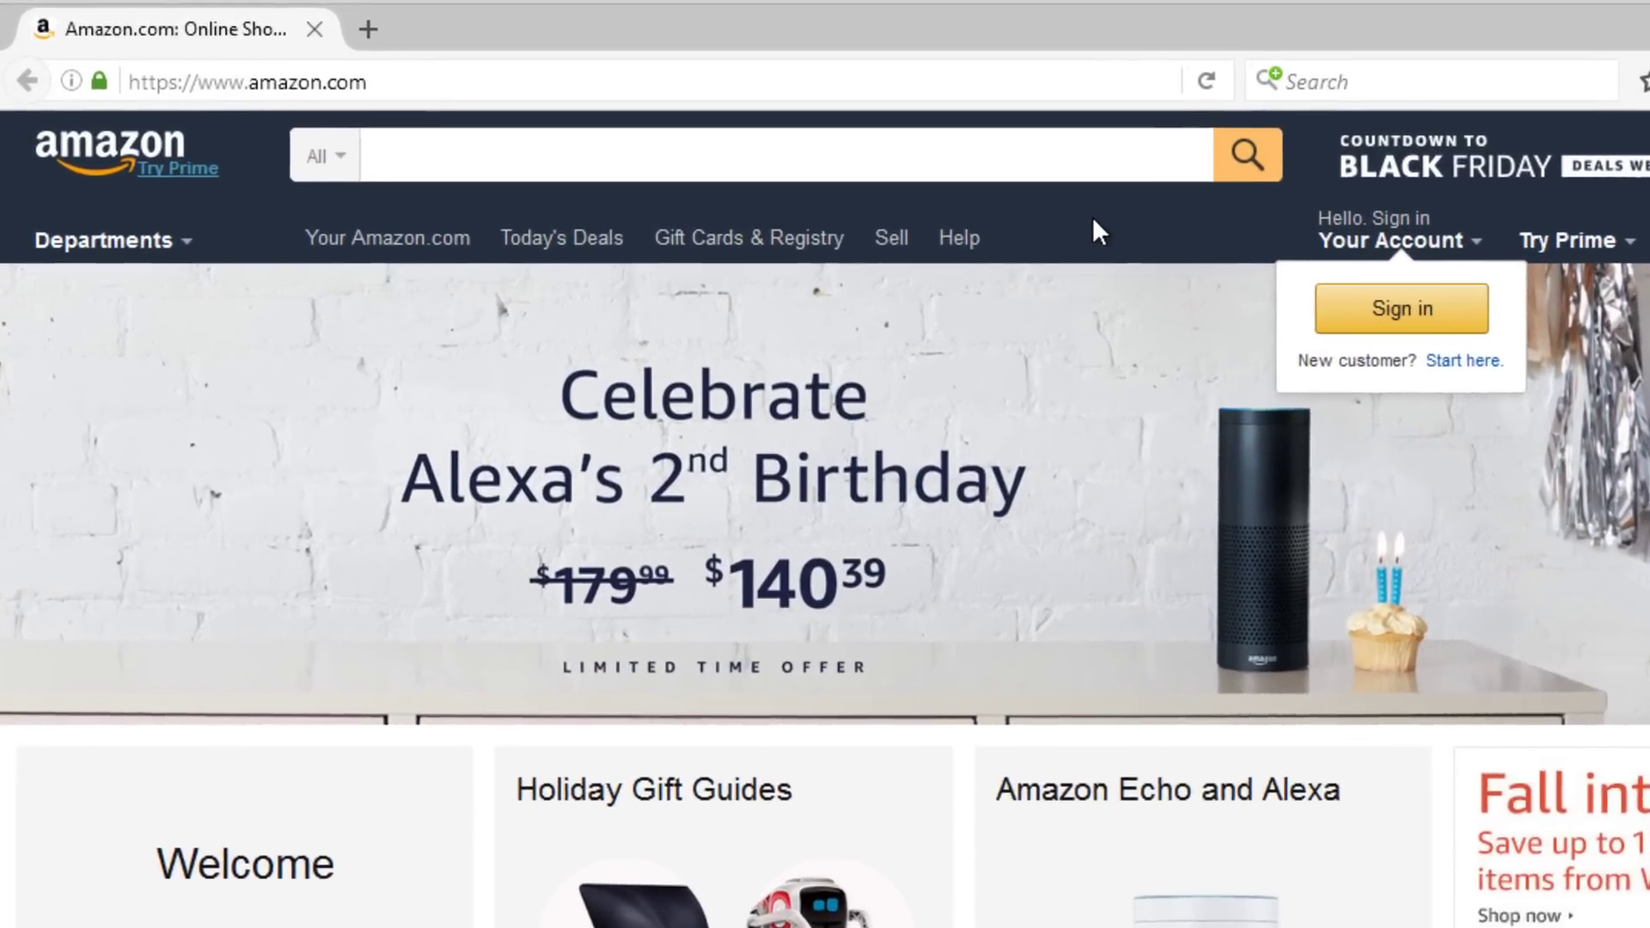
Reopen Kayaking in Greenland via the bookmarked address-bar suggestion for 'greenland'.
click(738, 83)
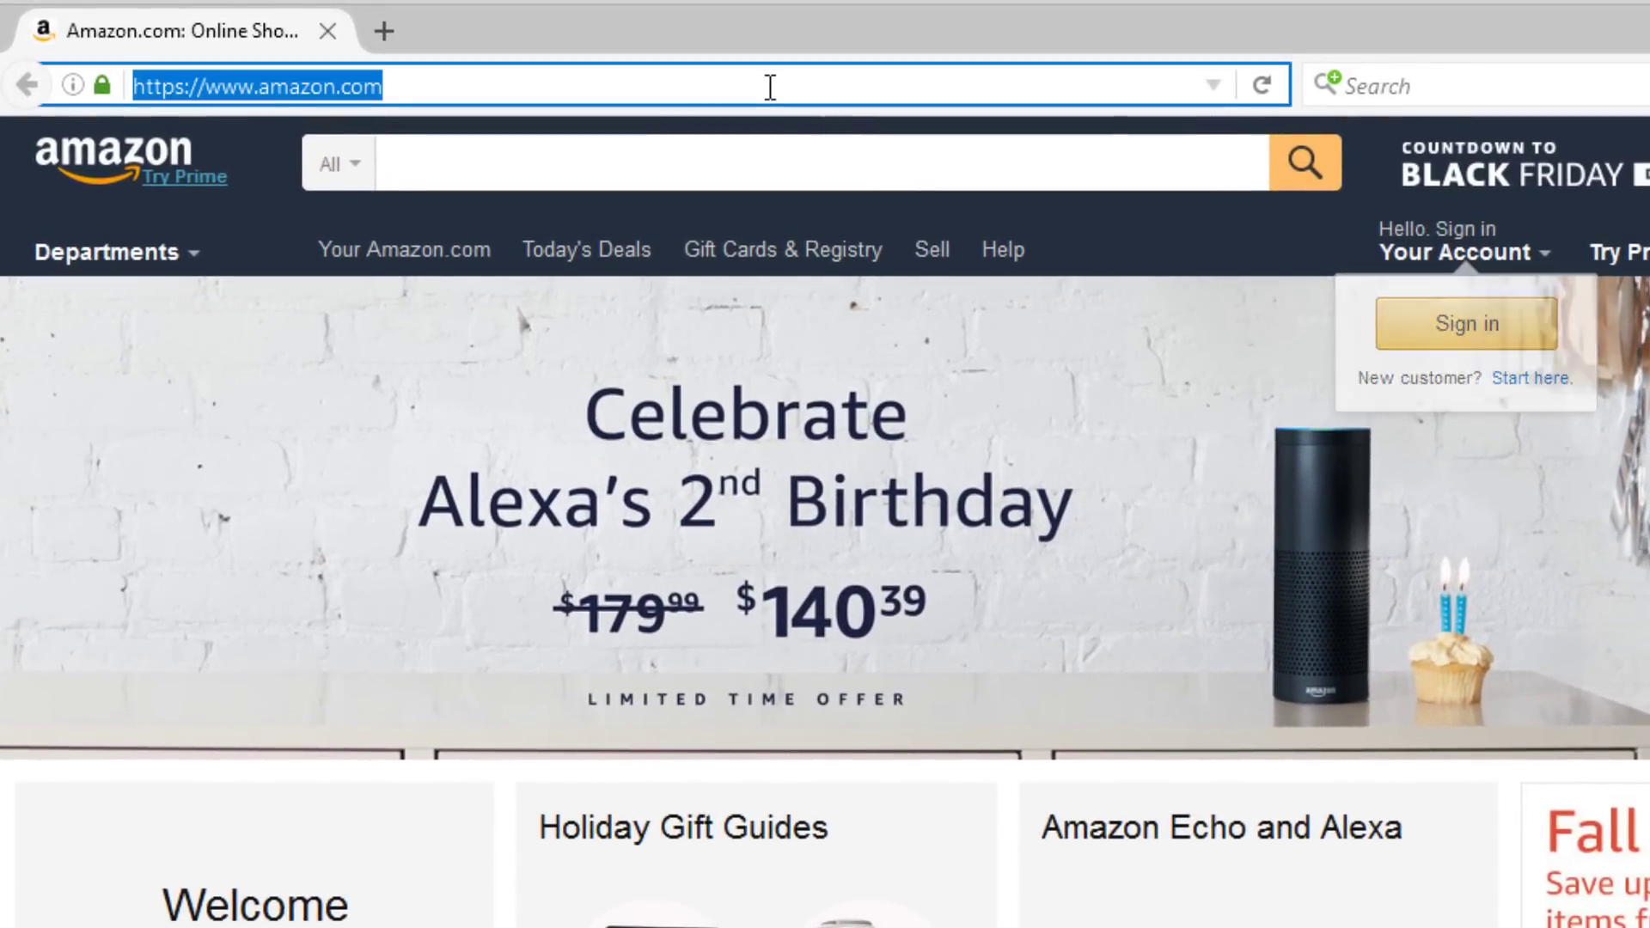
text(green)
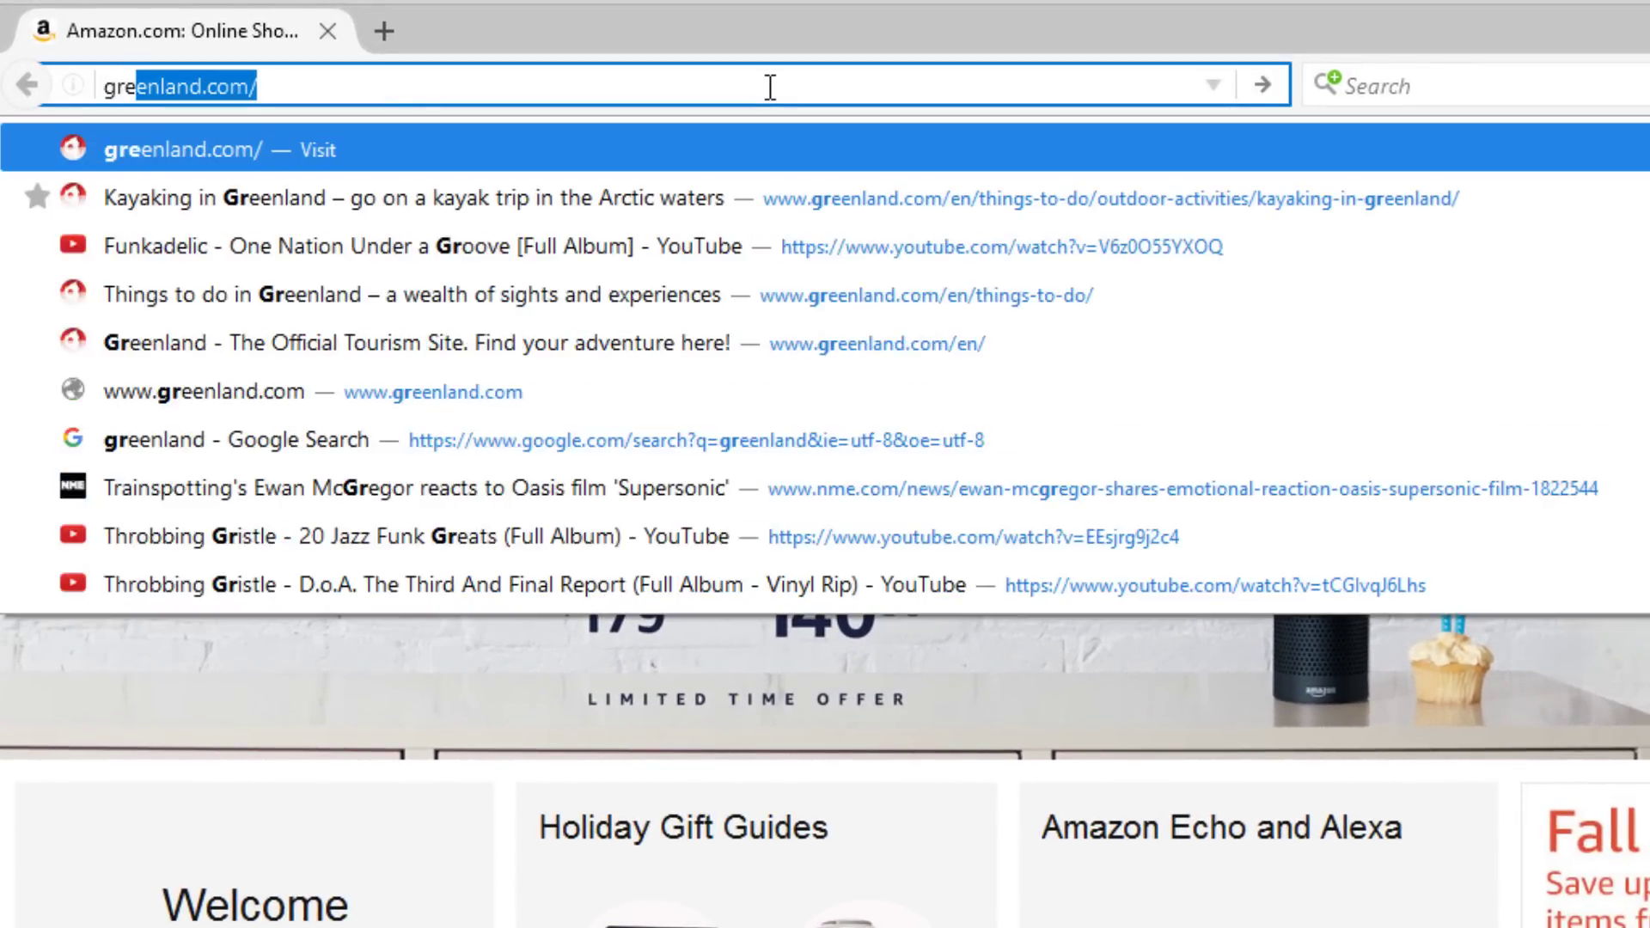
text(land)
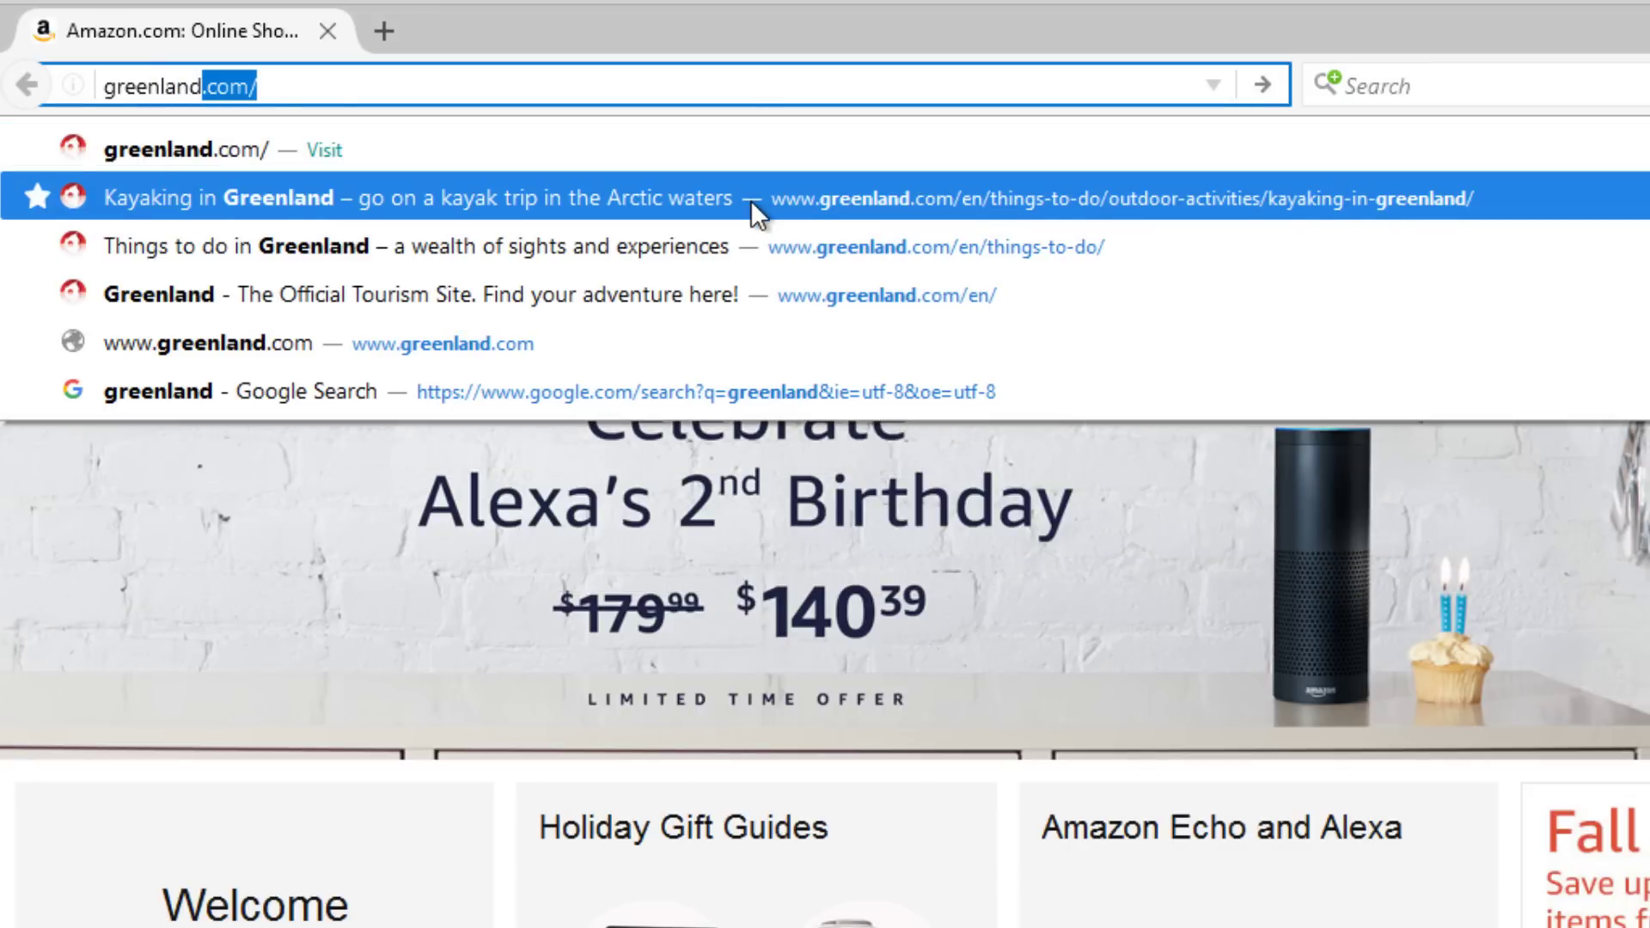
click(750, 200)
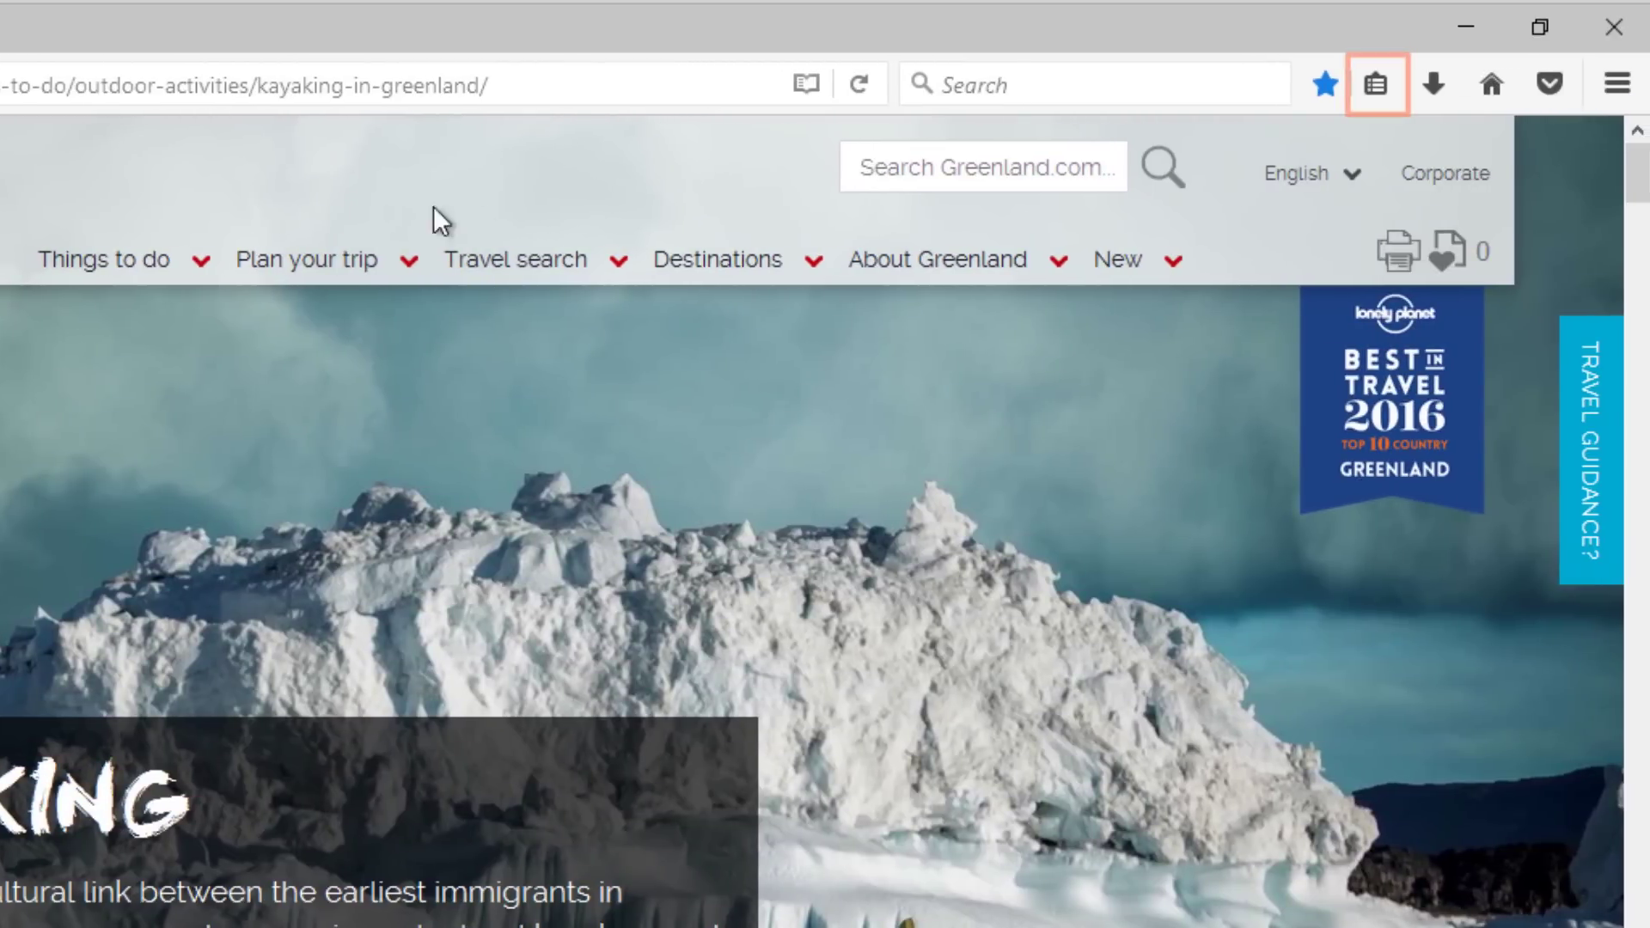
Turn on the Bookmarks Toolbar and open Etsy from its toolbar bookmark.
click(1388, 87)
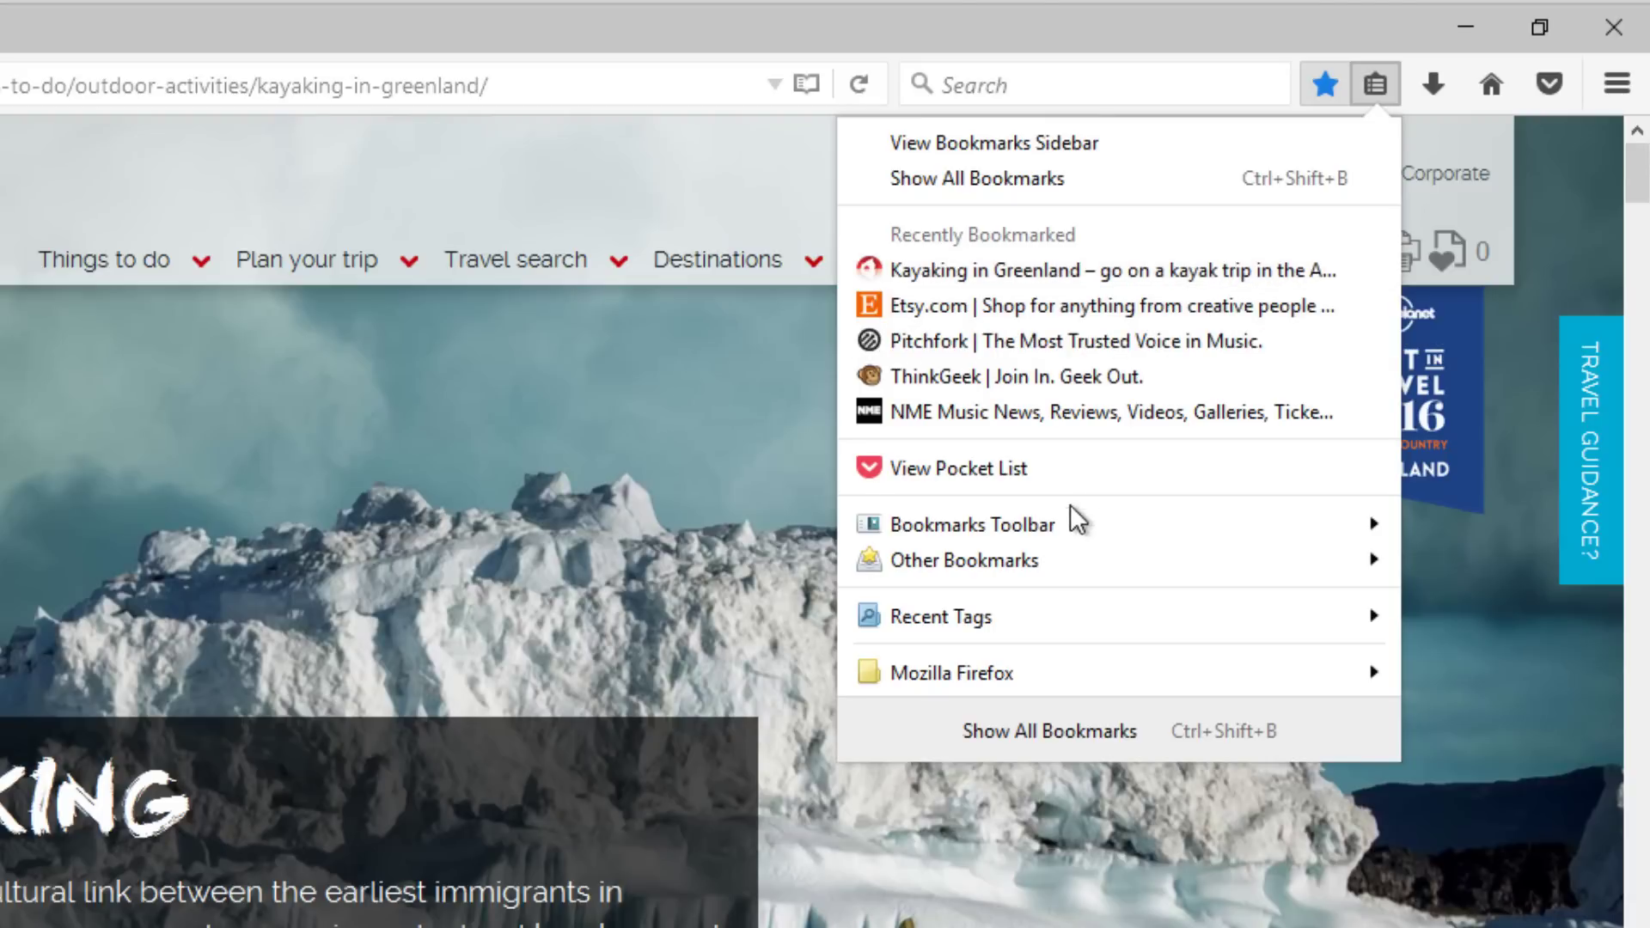
mouse_move(1051, 554)
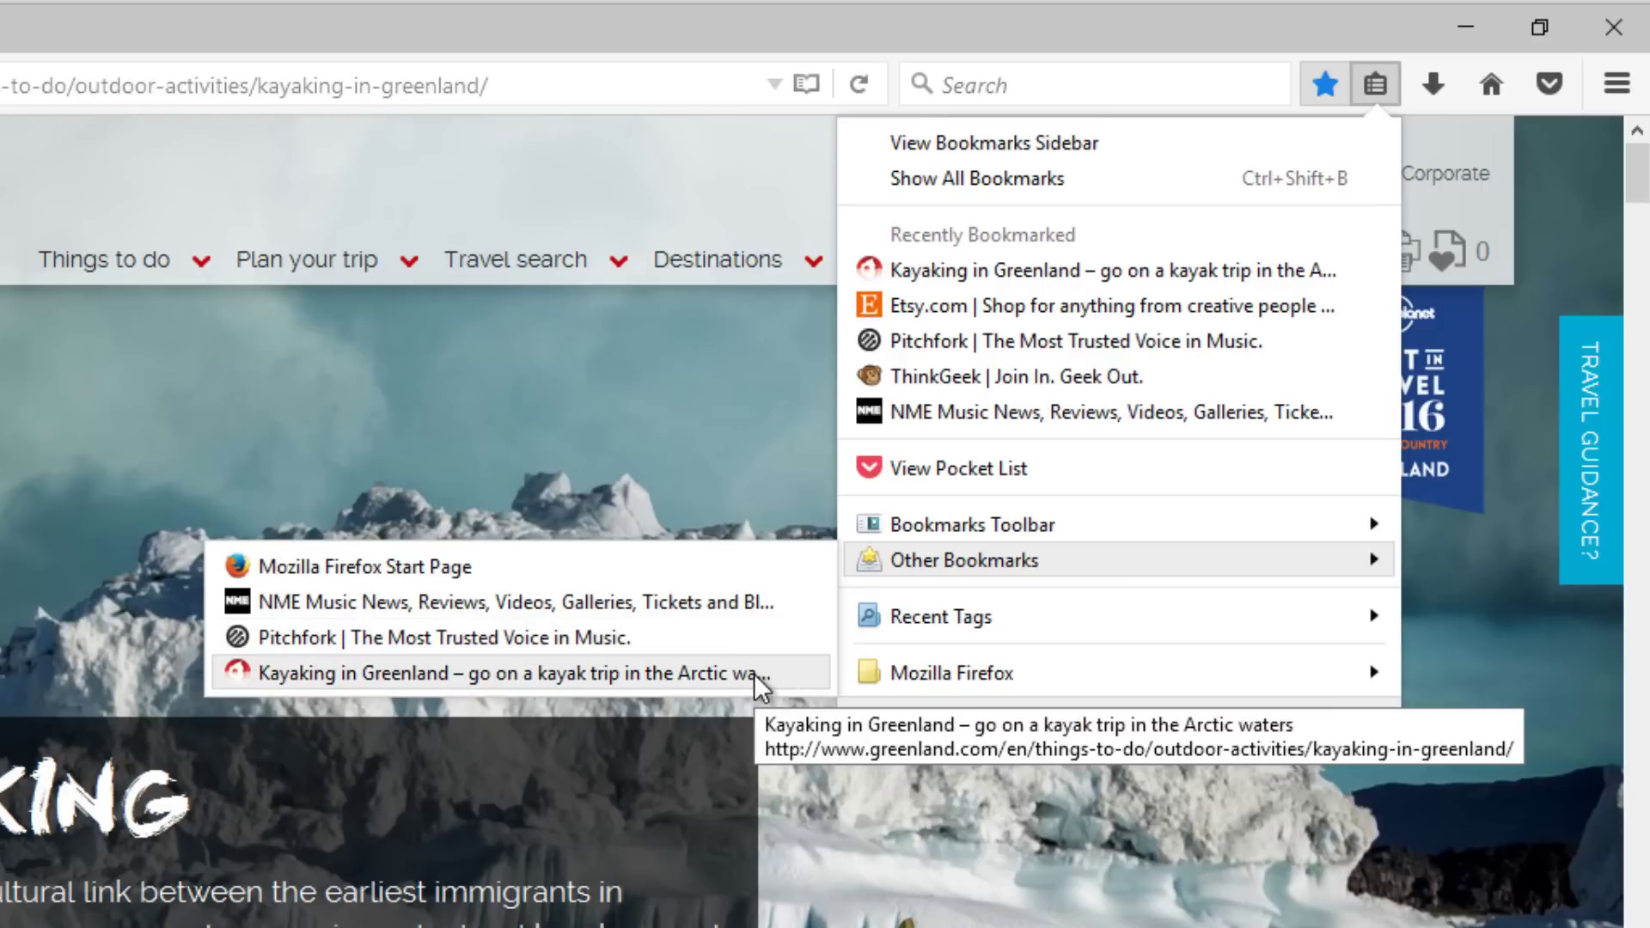
mouse_move(968, 526)
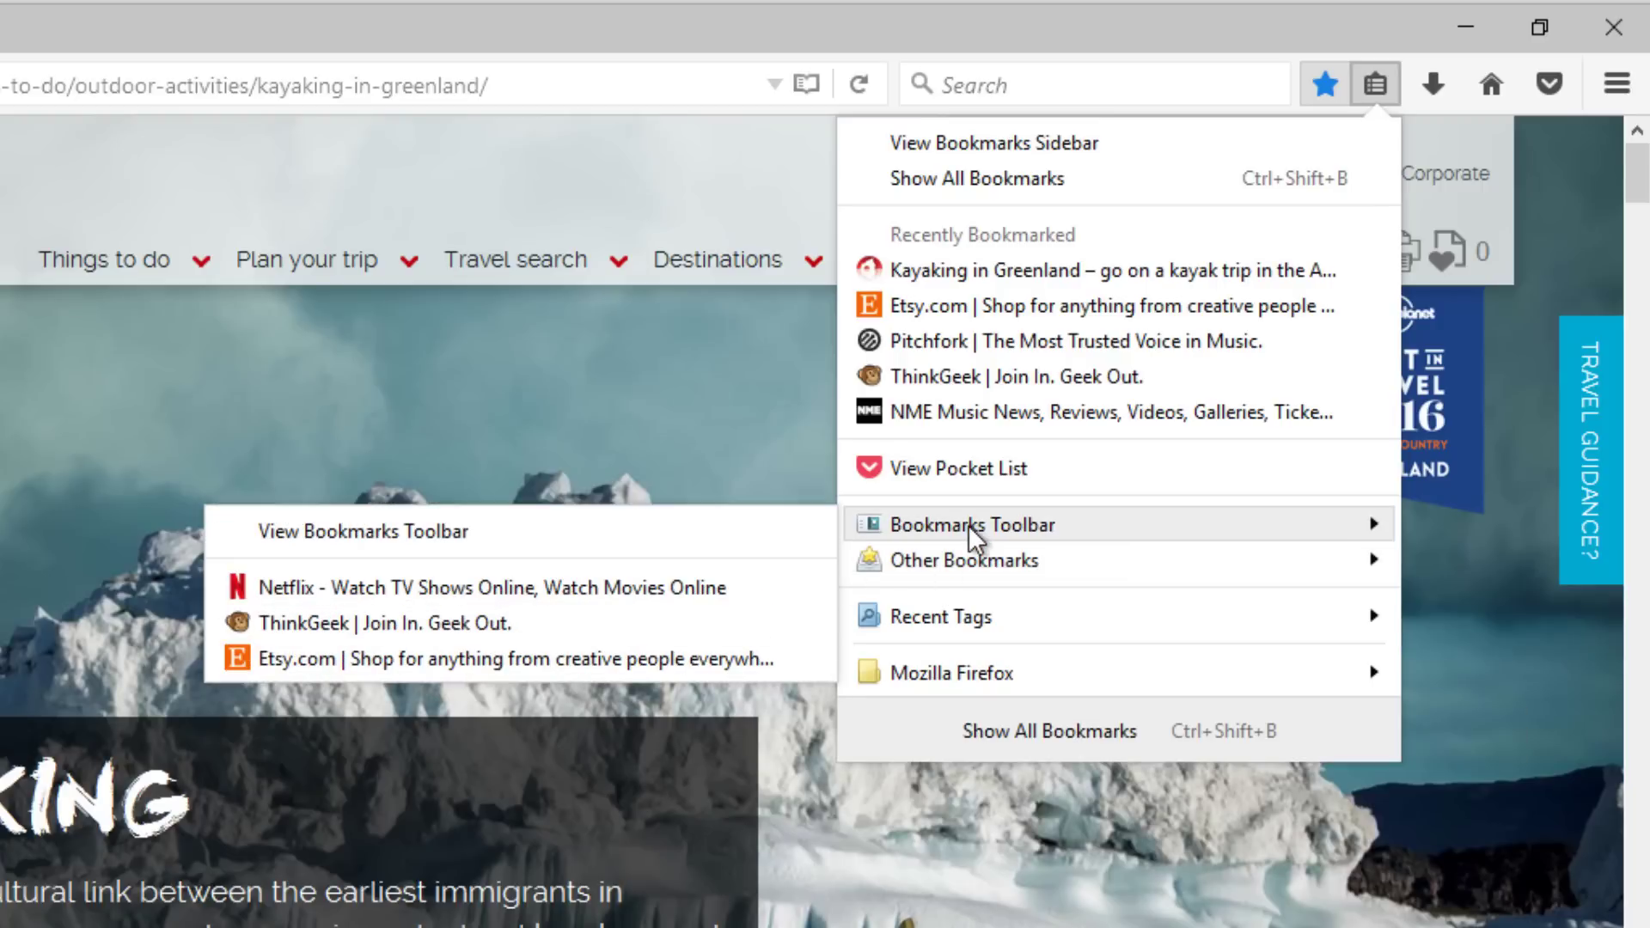
click(674, 527)
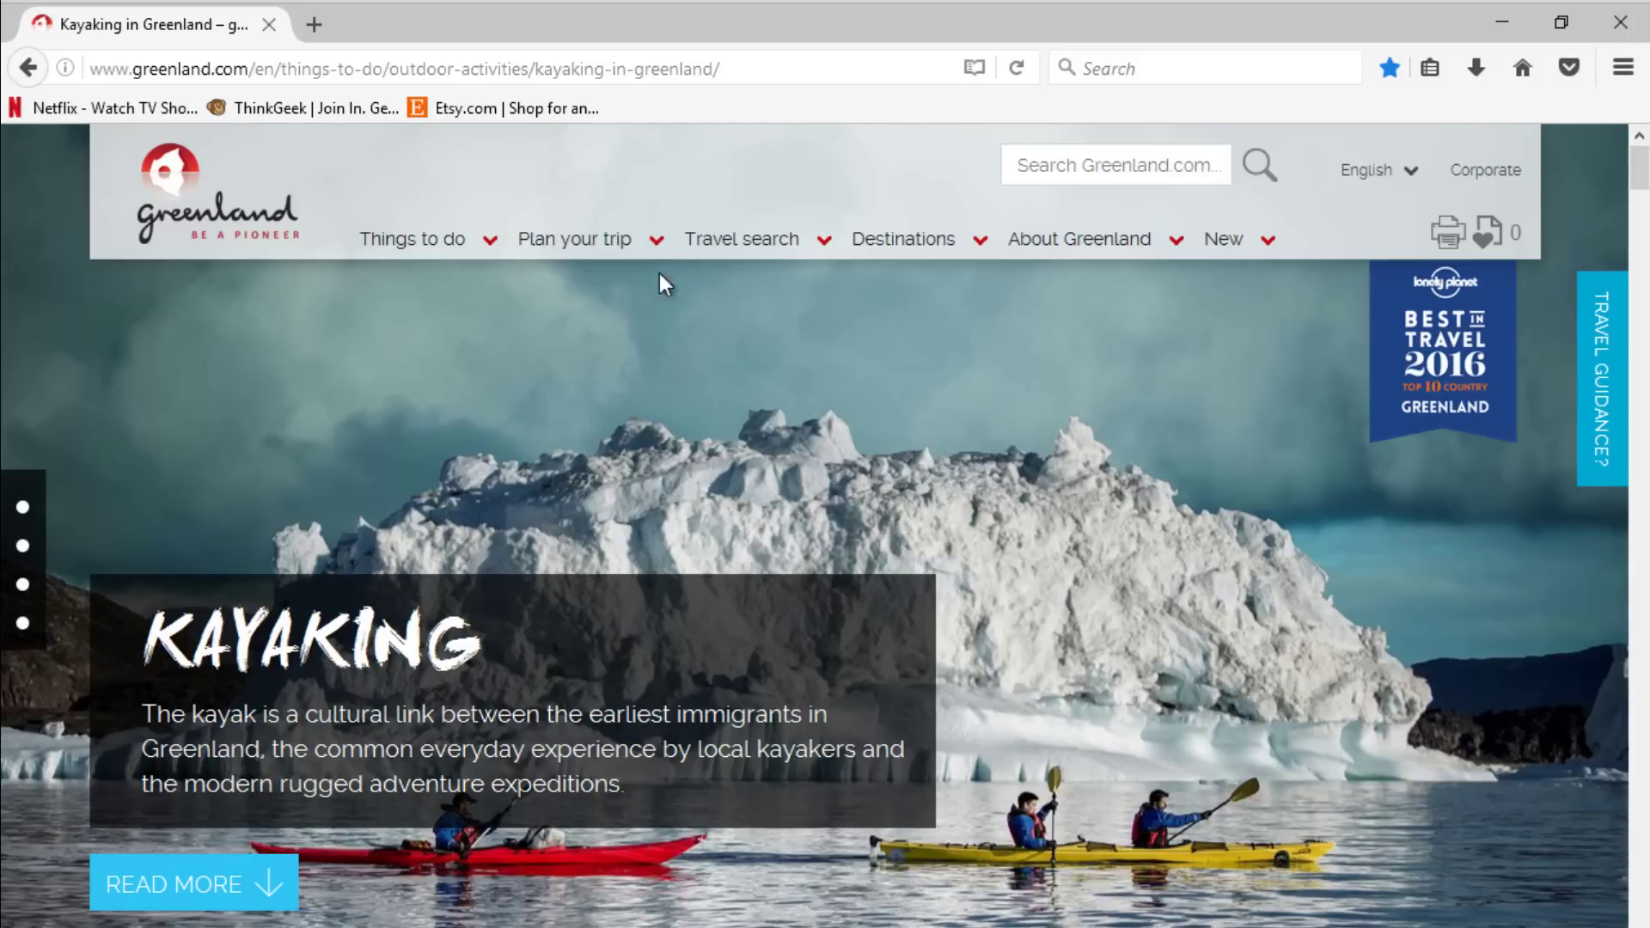
click(519, 107)
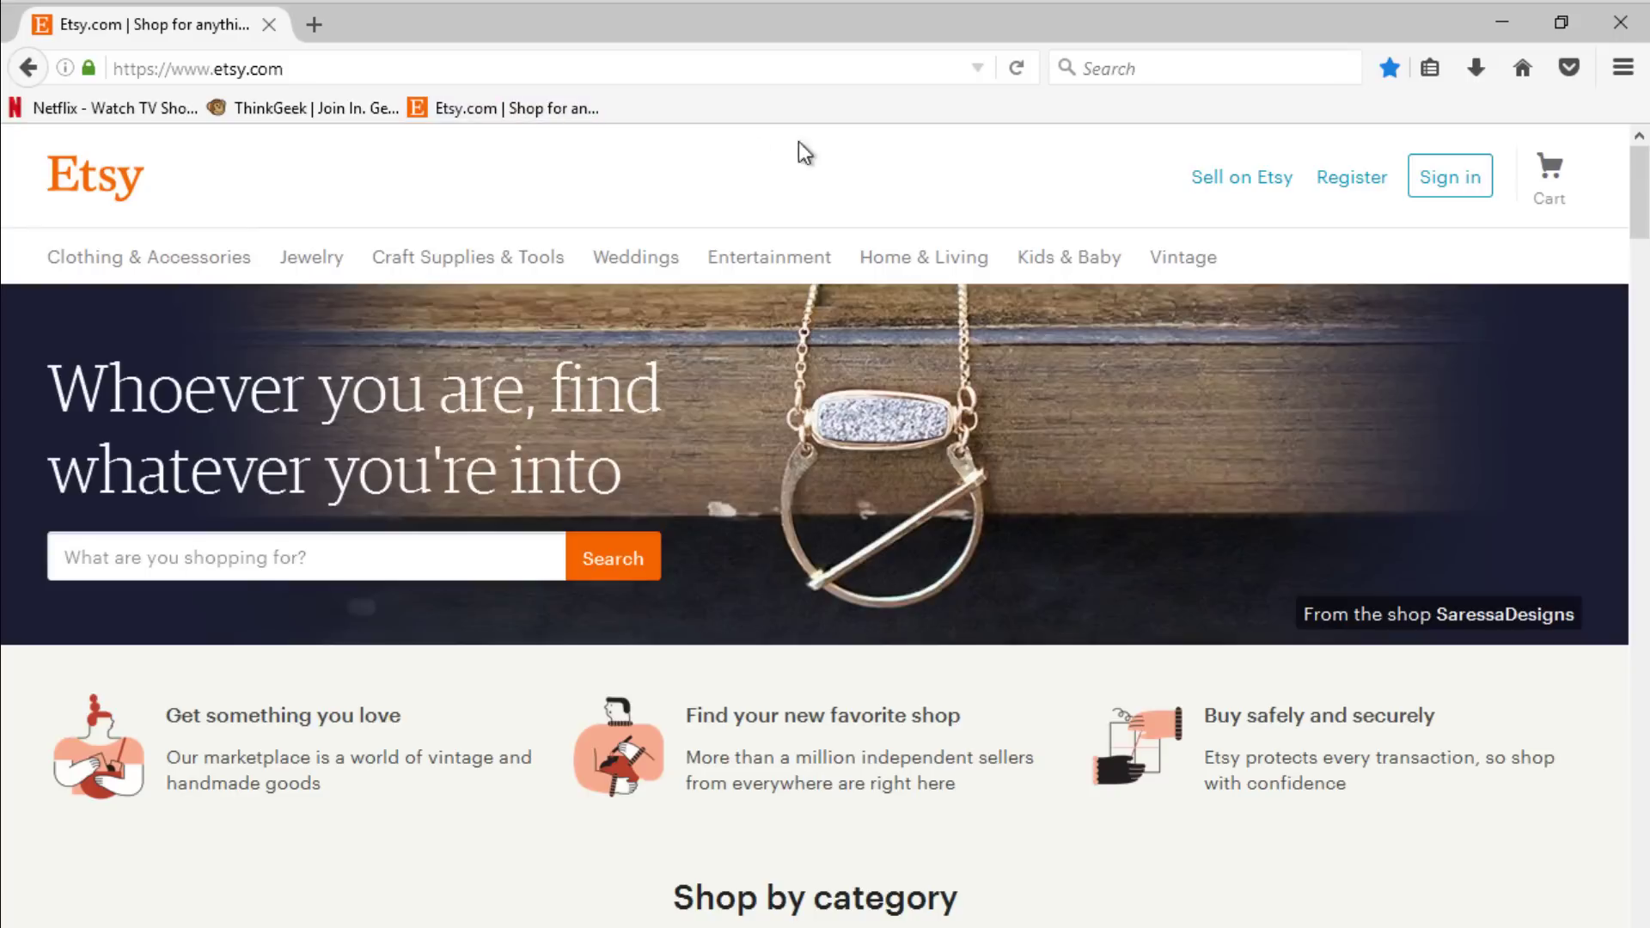
click(1430, 69)
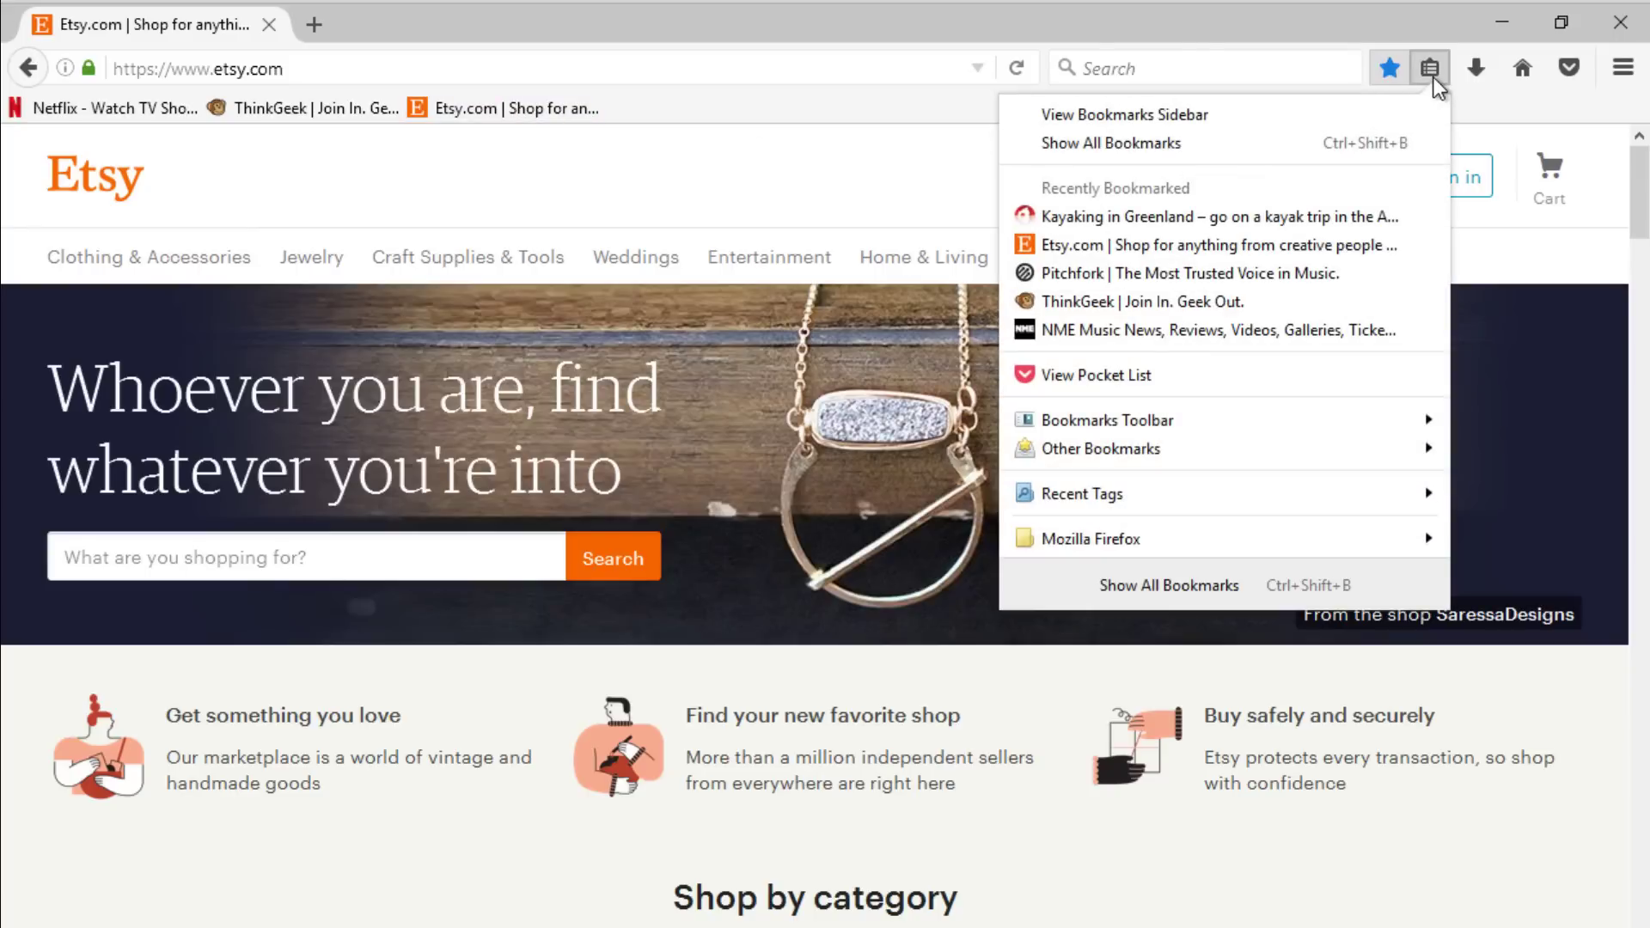
In the bookmarks Library, start a new folder named 'Music' in Other Bookmarks.
click(1235, 581)
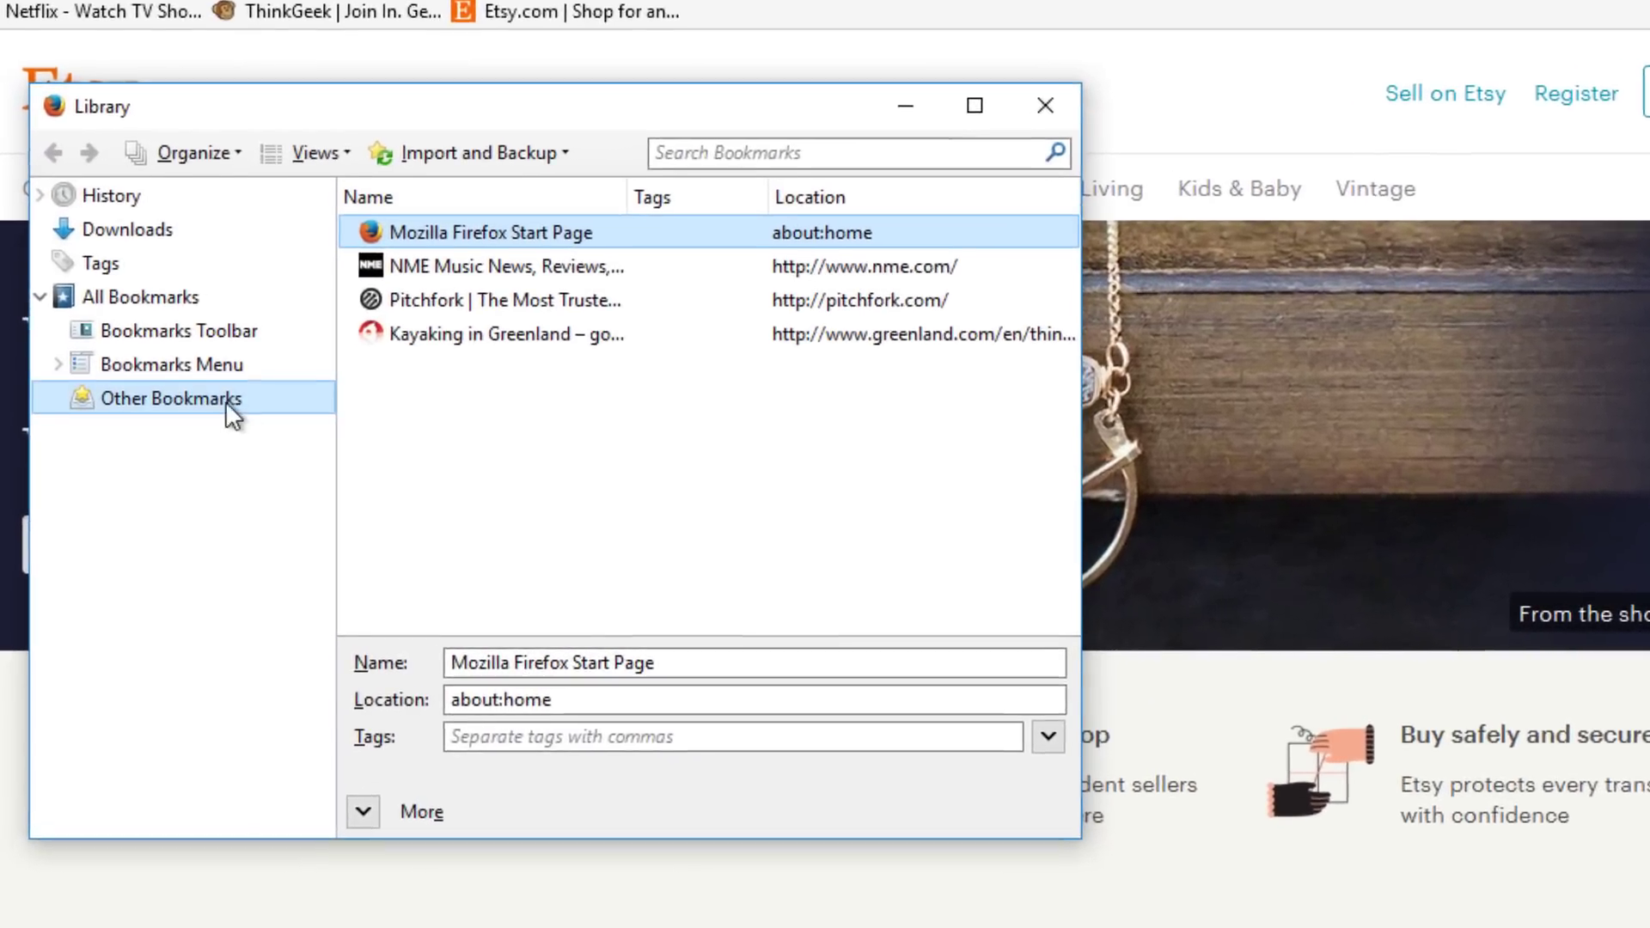
click(201, 428)
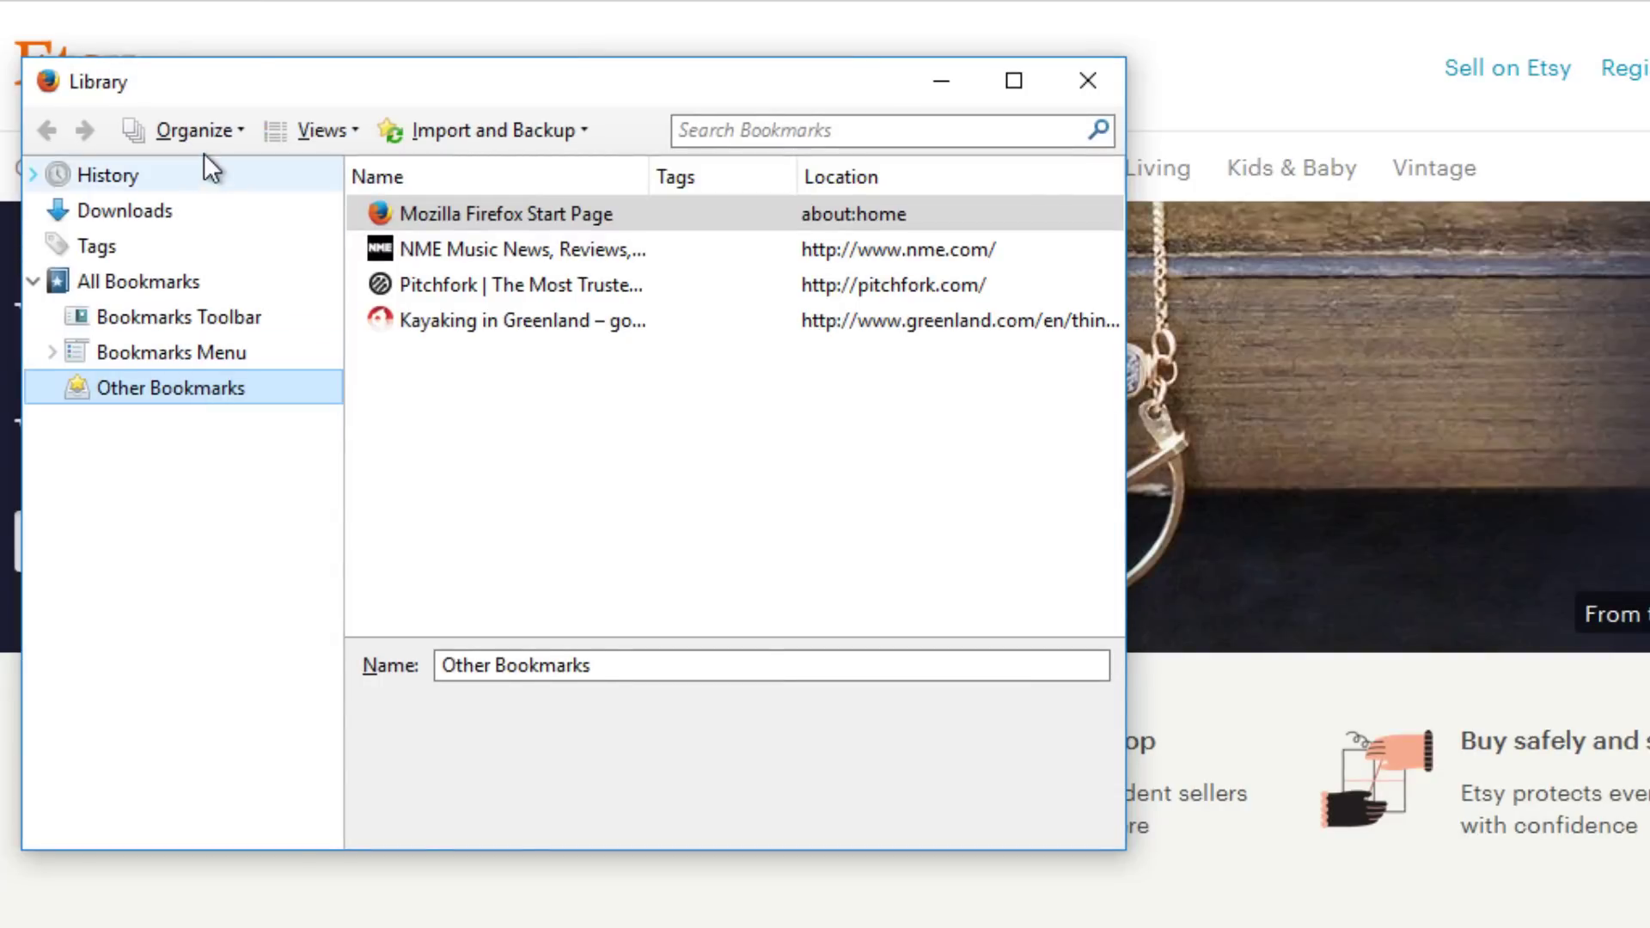
click(208, 131)
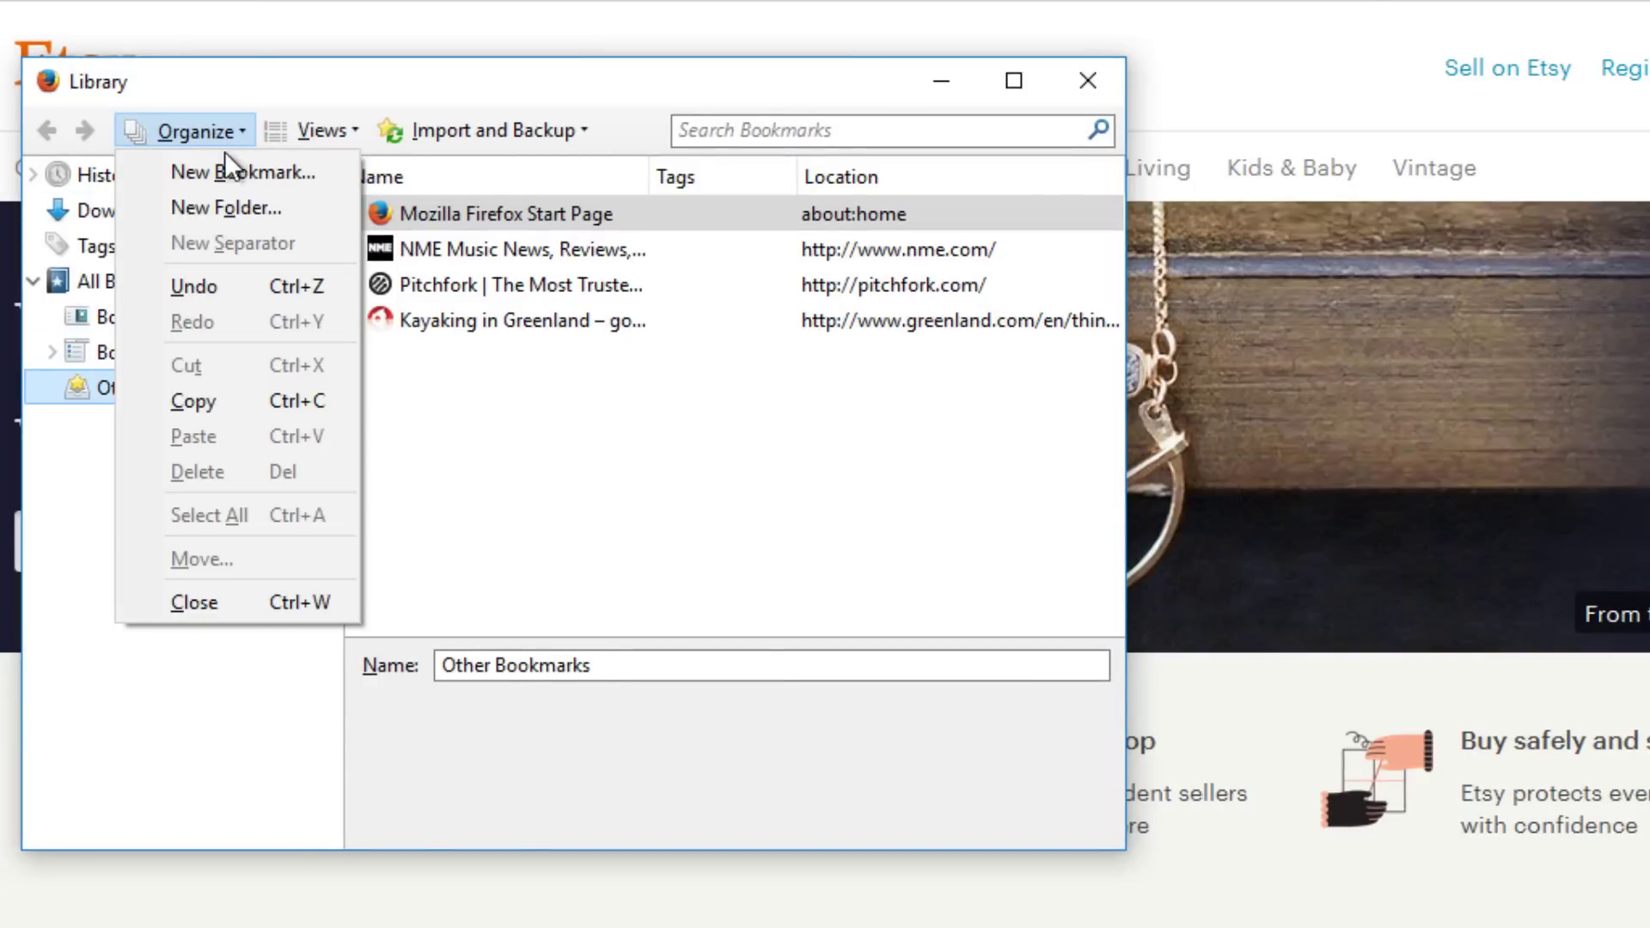
click(247, 204)
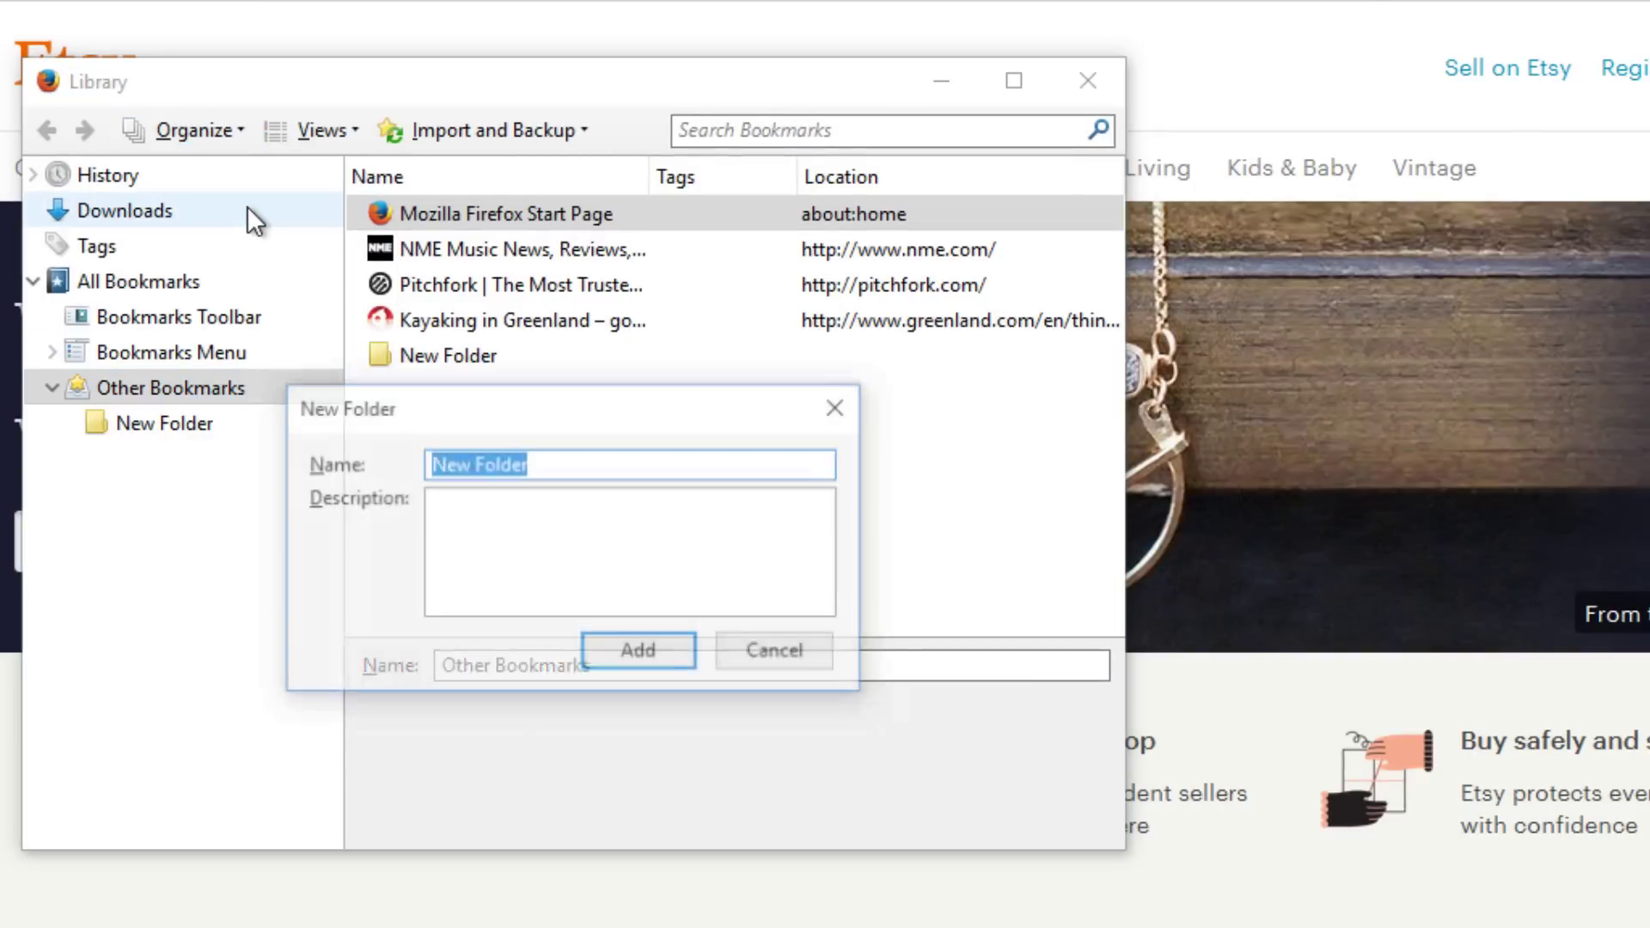
text(Music)
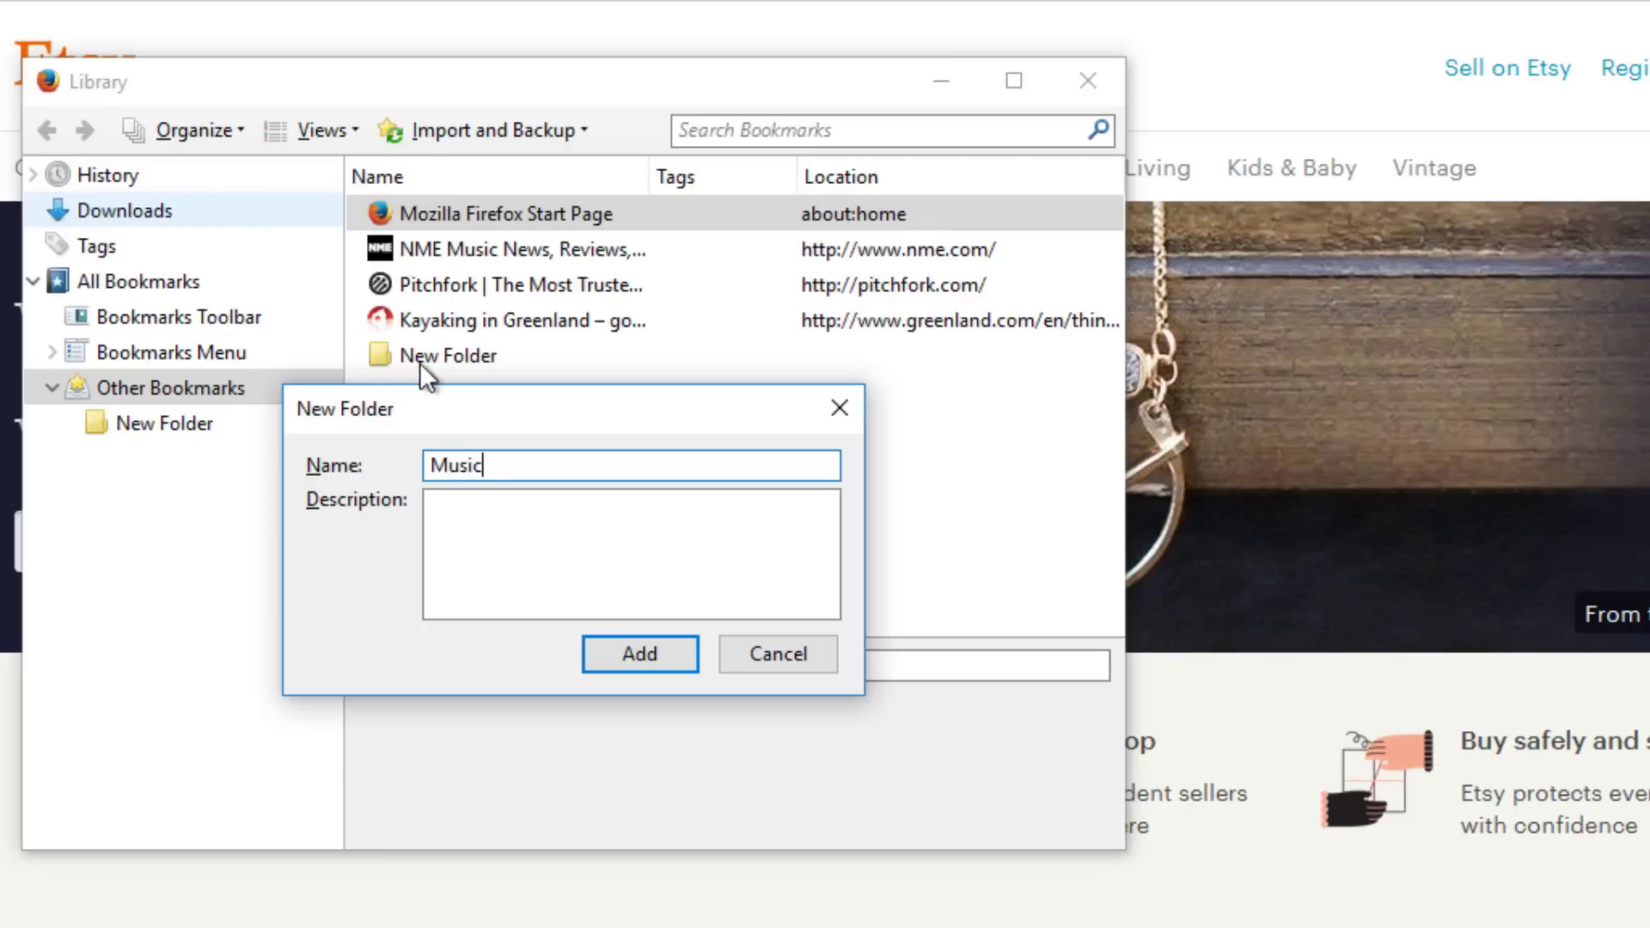
Add the Music folder, drag the NME and Pitchfork bookmarks into it, and open it.
click(673, 666)
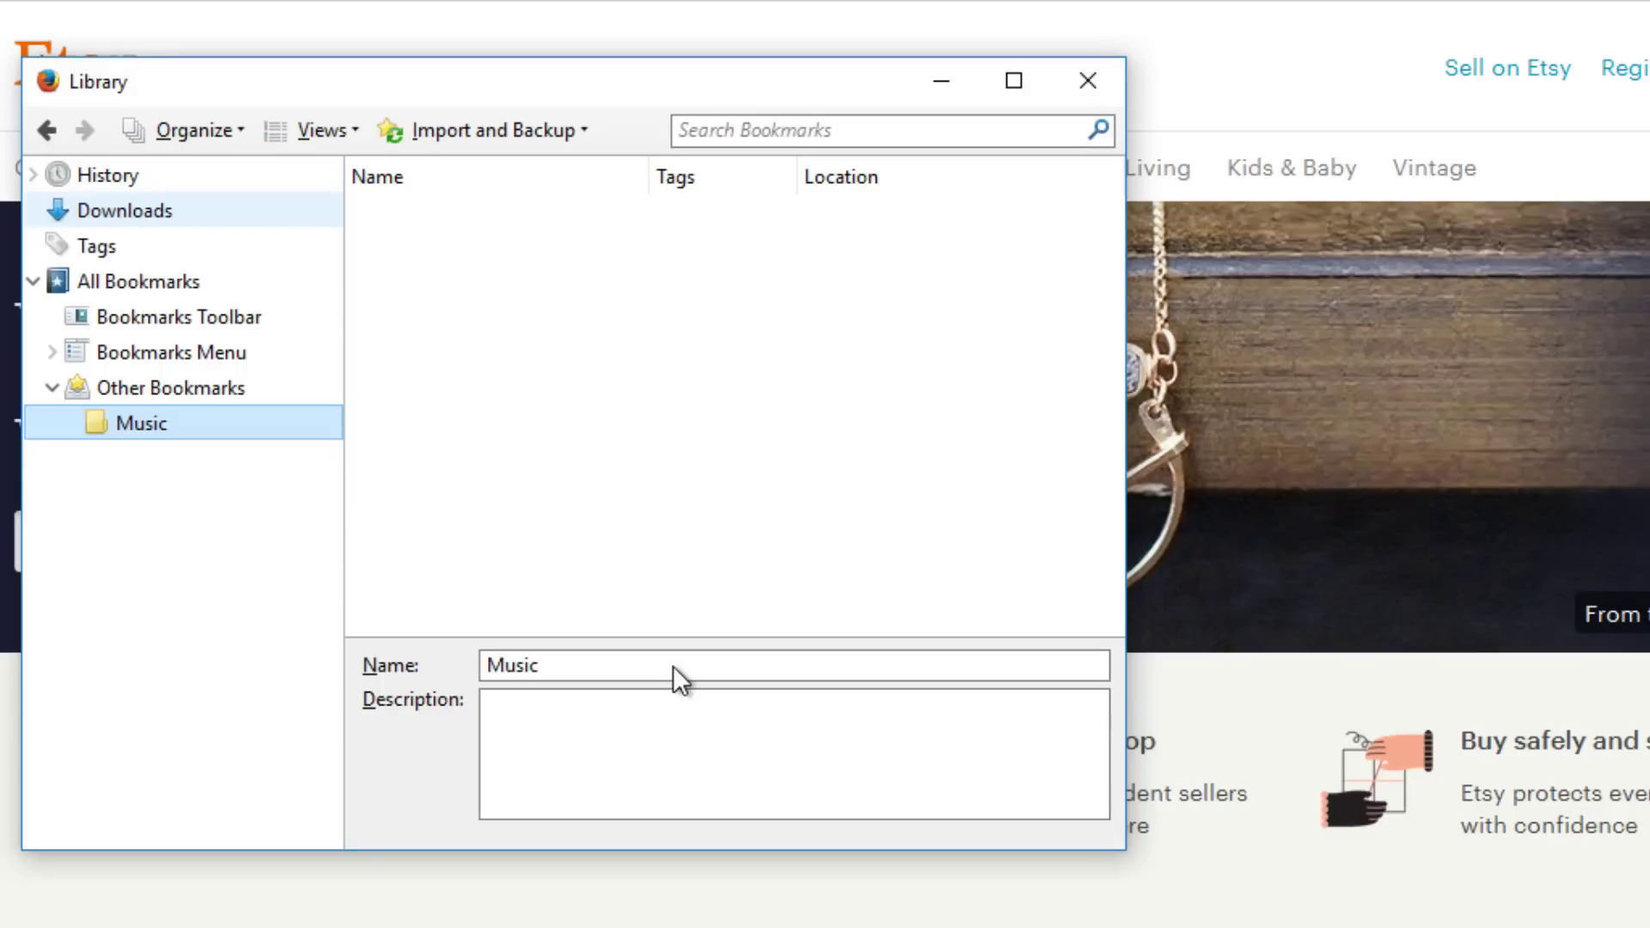
click(208, 385)
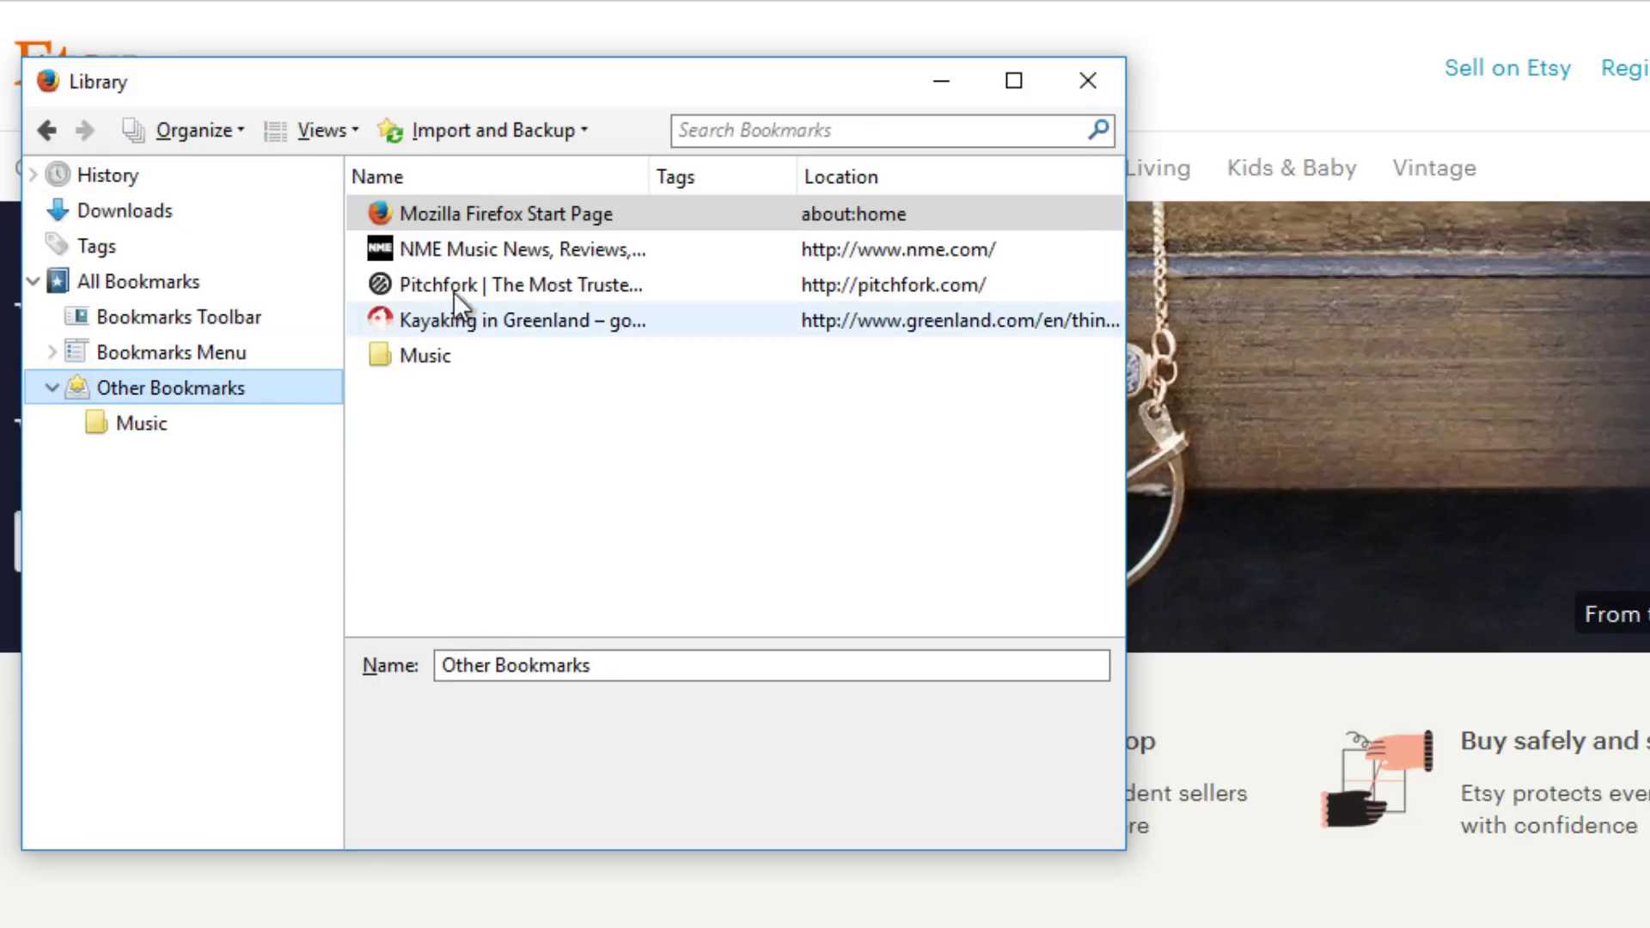
drag(518, 250, 497, 353)
drag(518, 248, 520, 317)
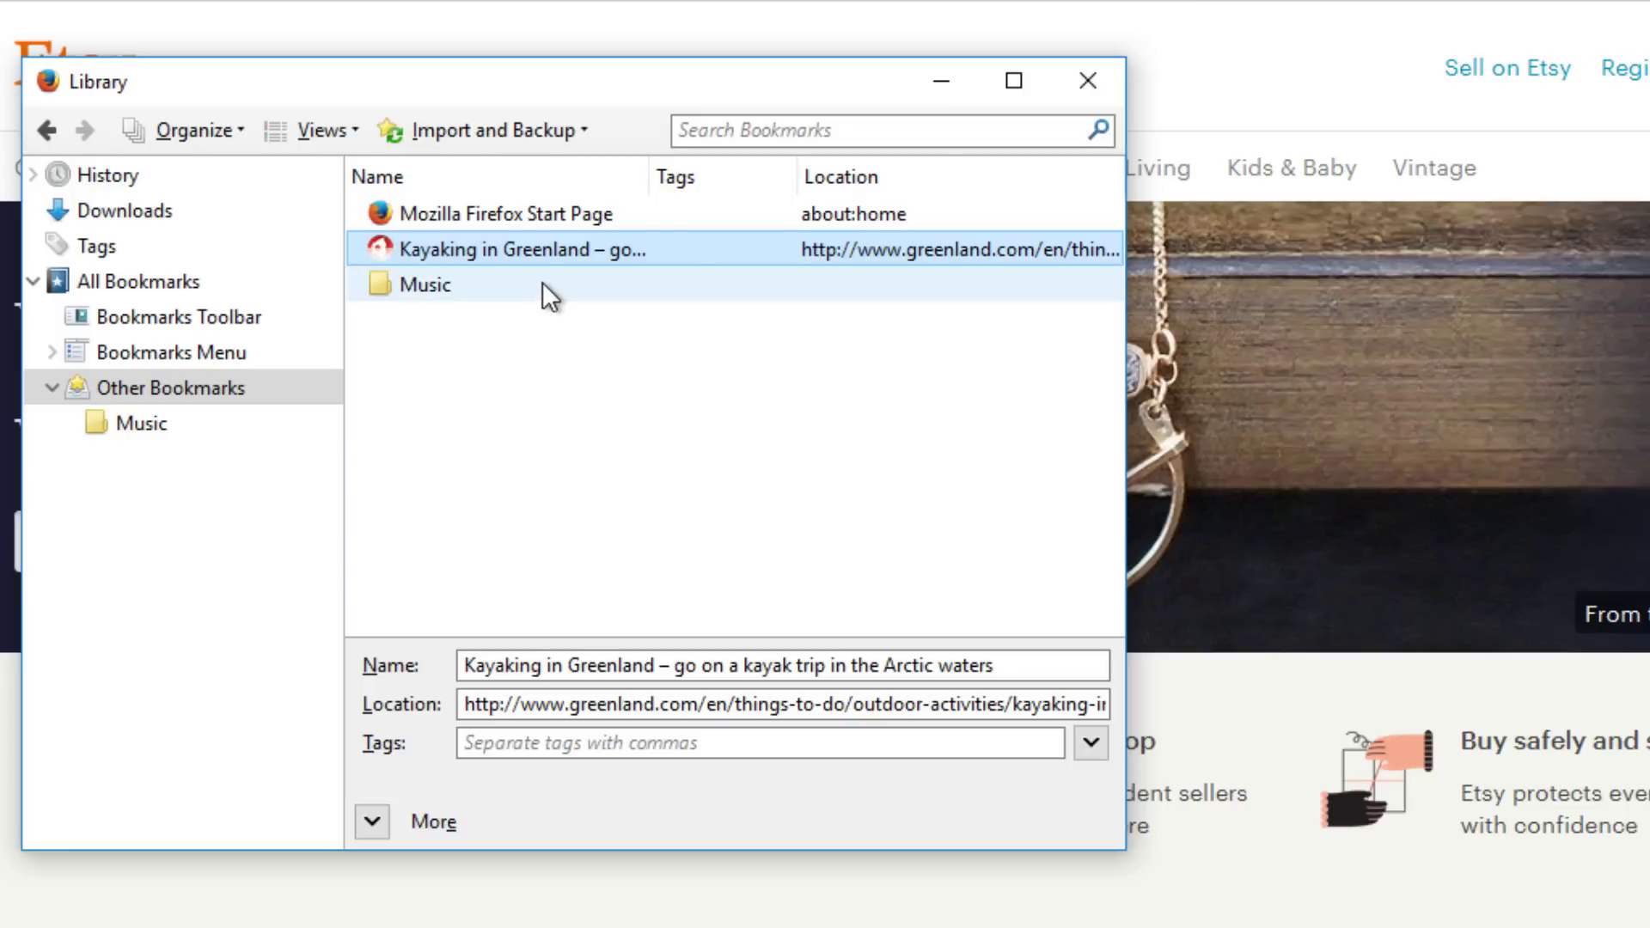
double_click(543, 284)
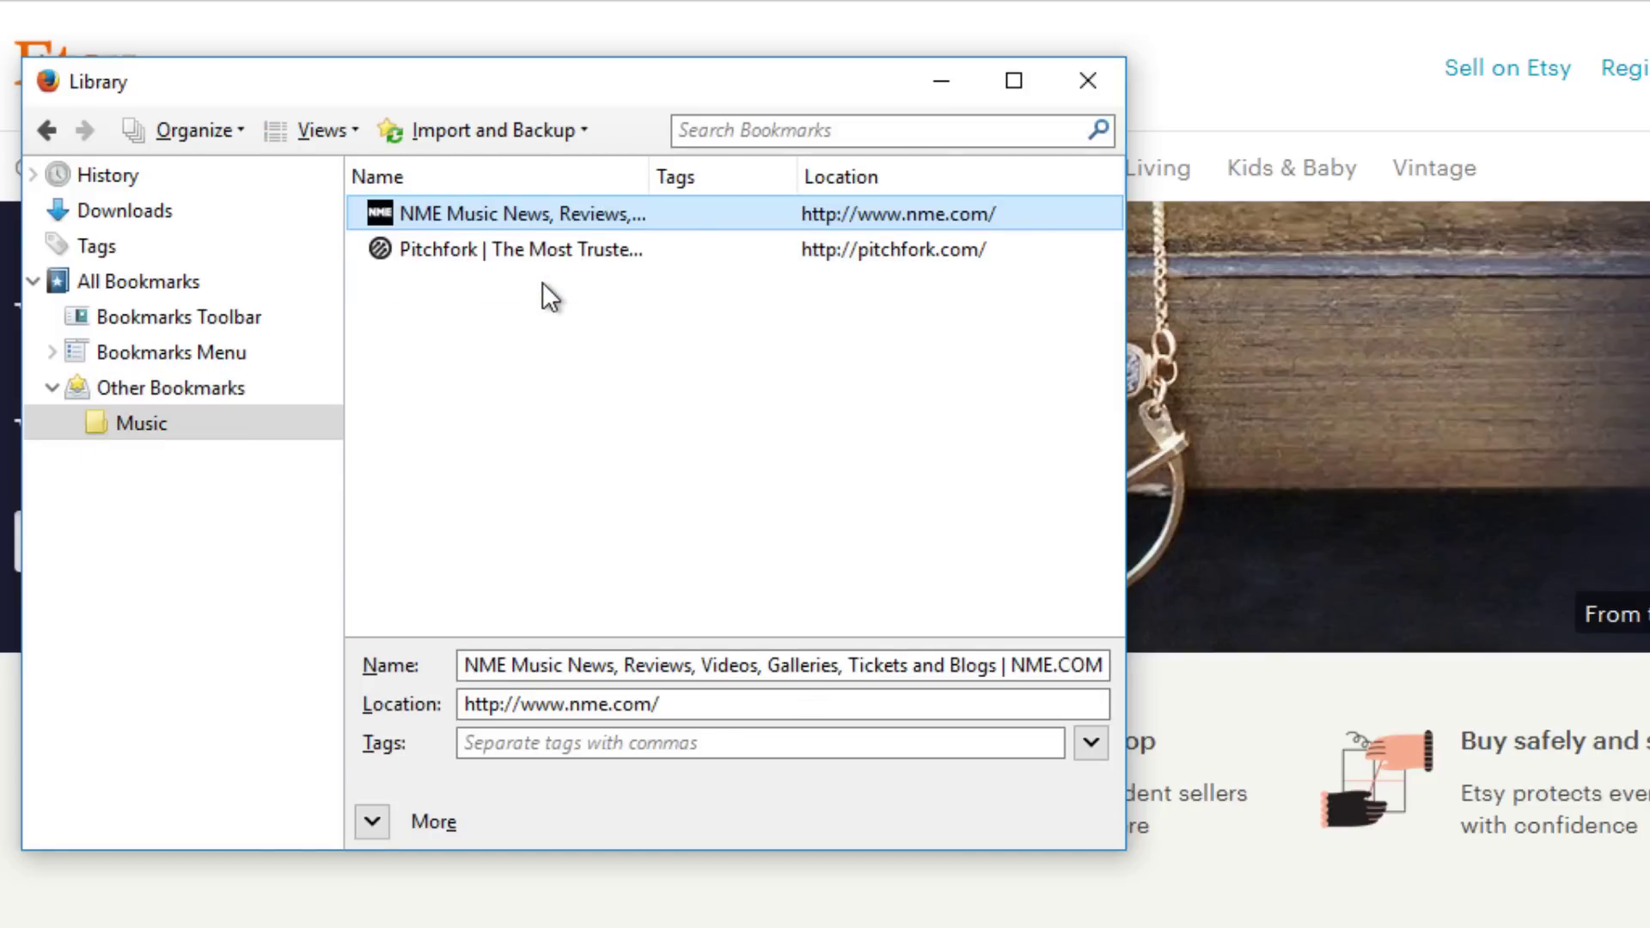
Delete the Pitchfork bookmark from the Music folder.
right_click(568, 245)
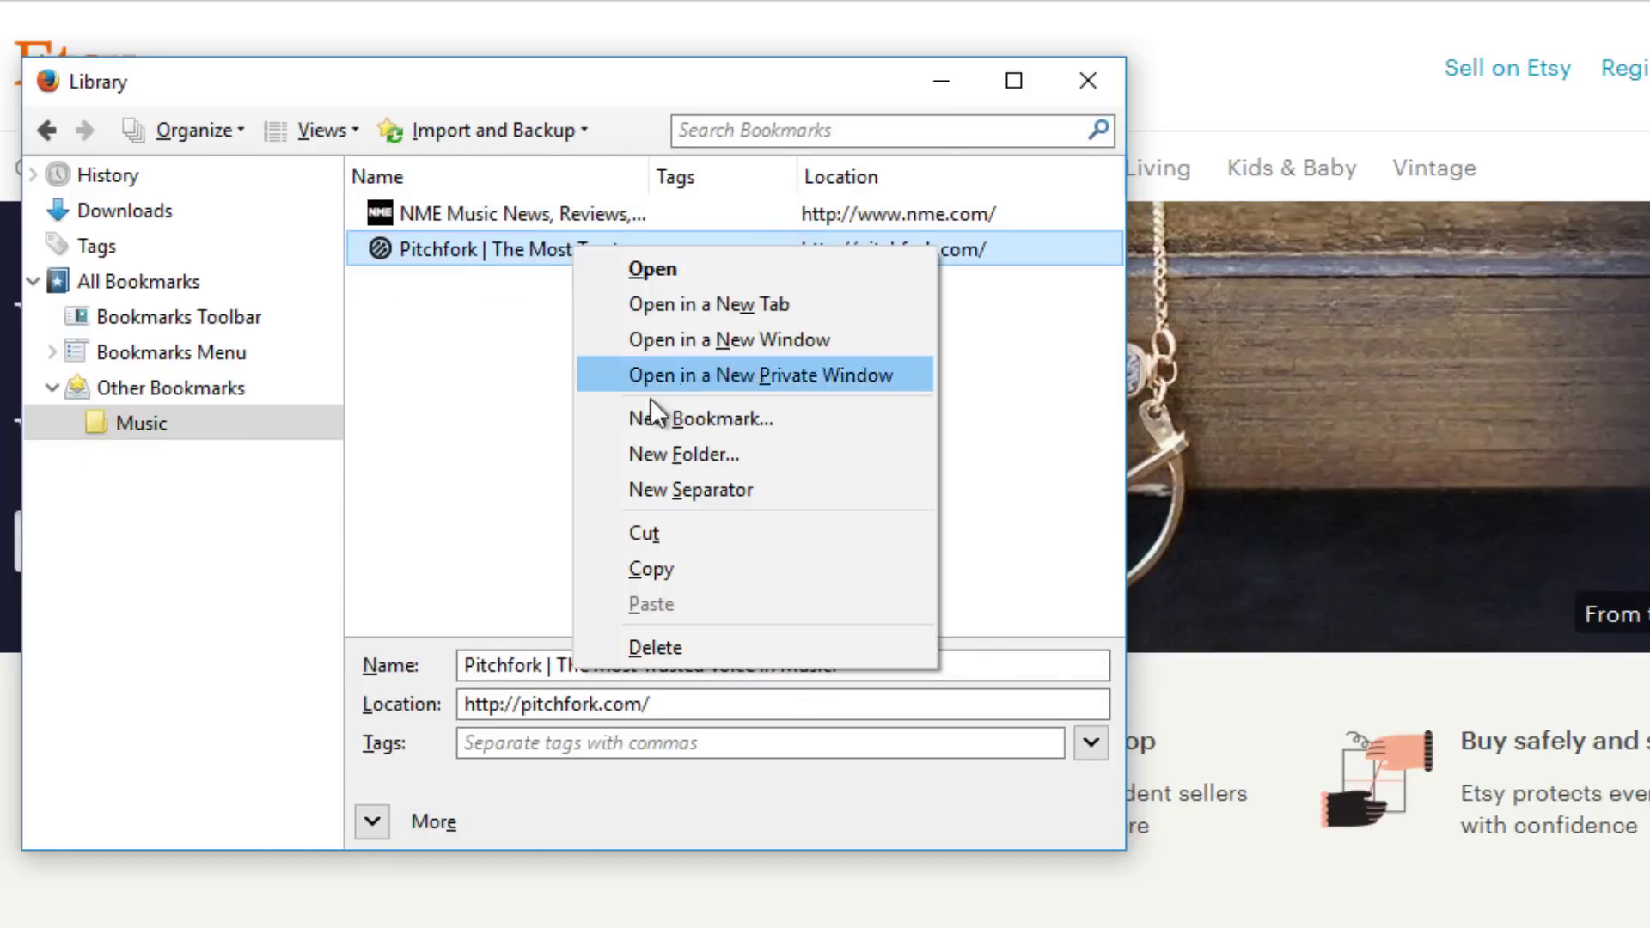
click(746, 644)
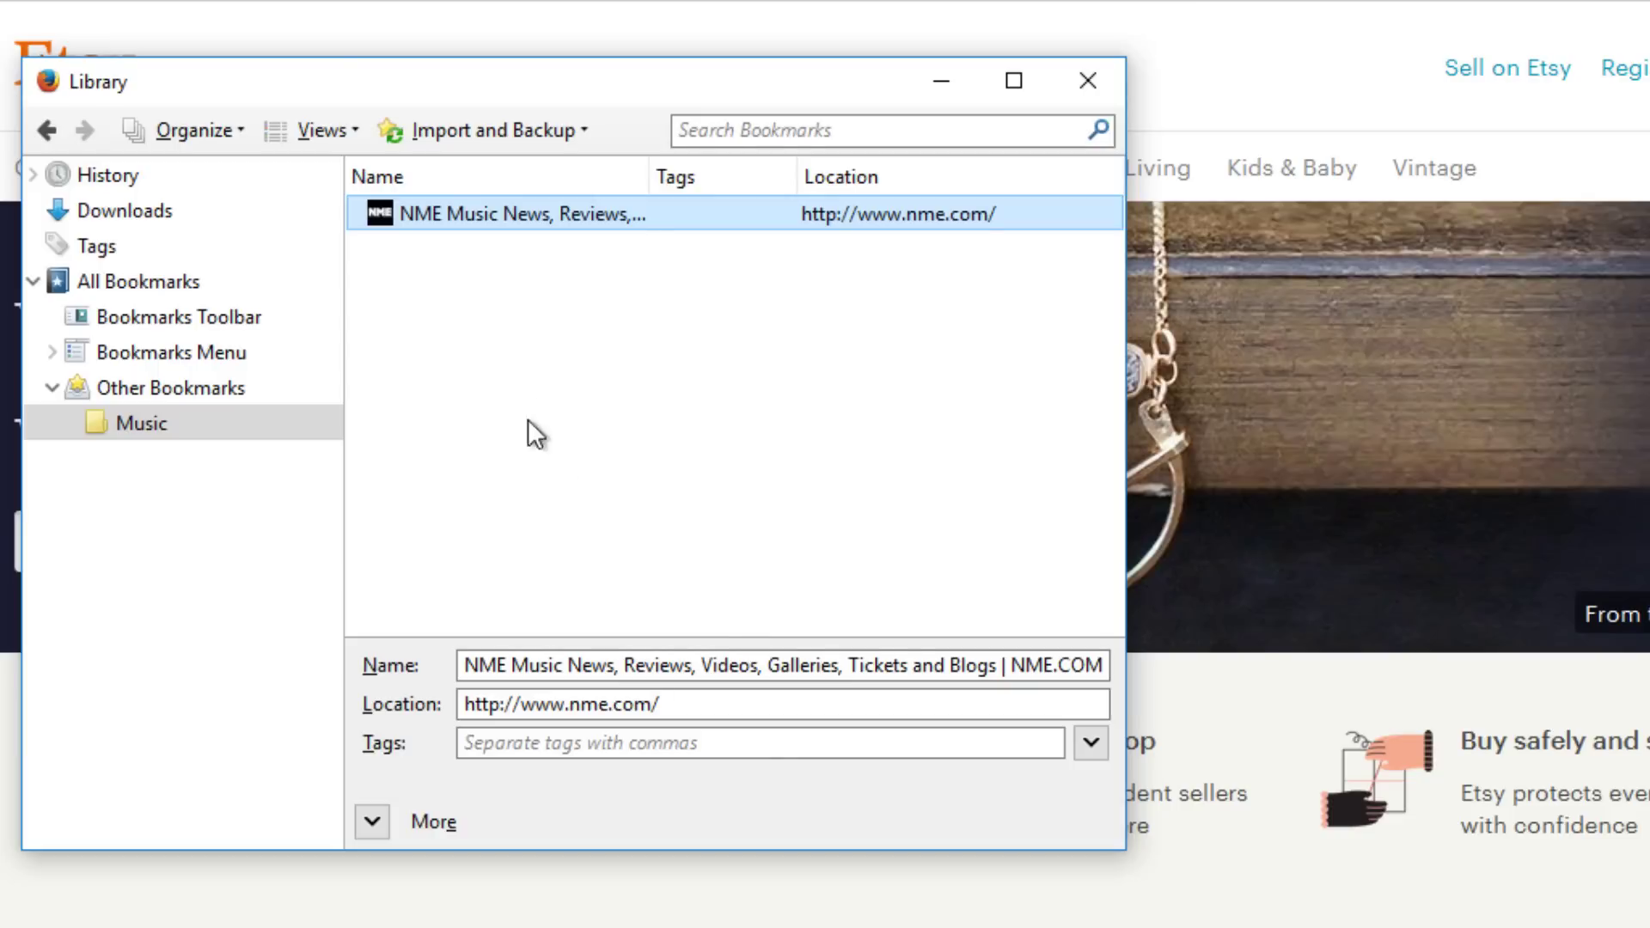
Import Chrome's cookies, browsing history, saved passwords and bookmarks into Firefox.
click(462, 125)
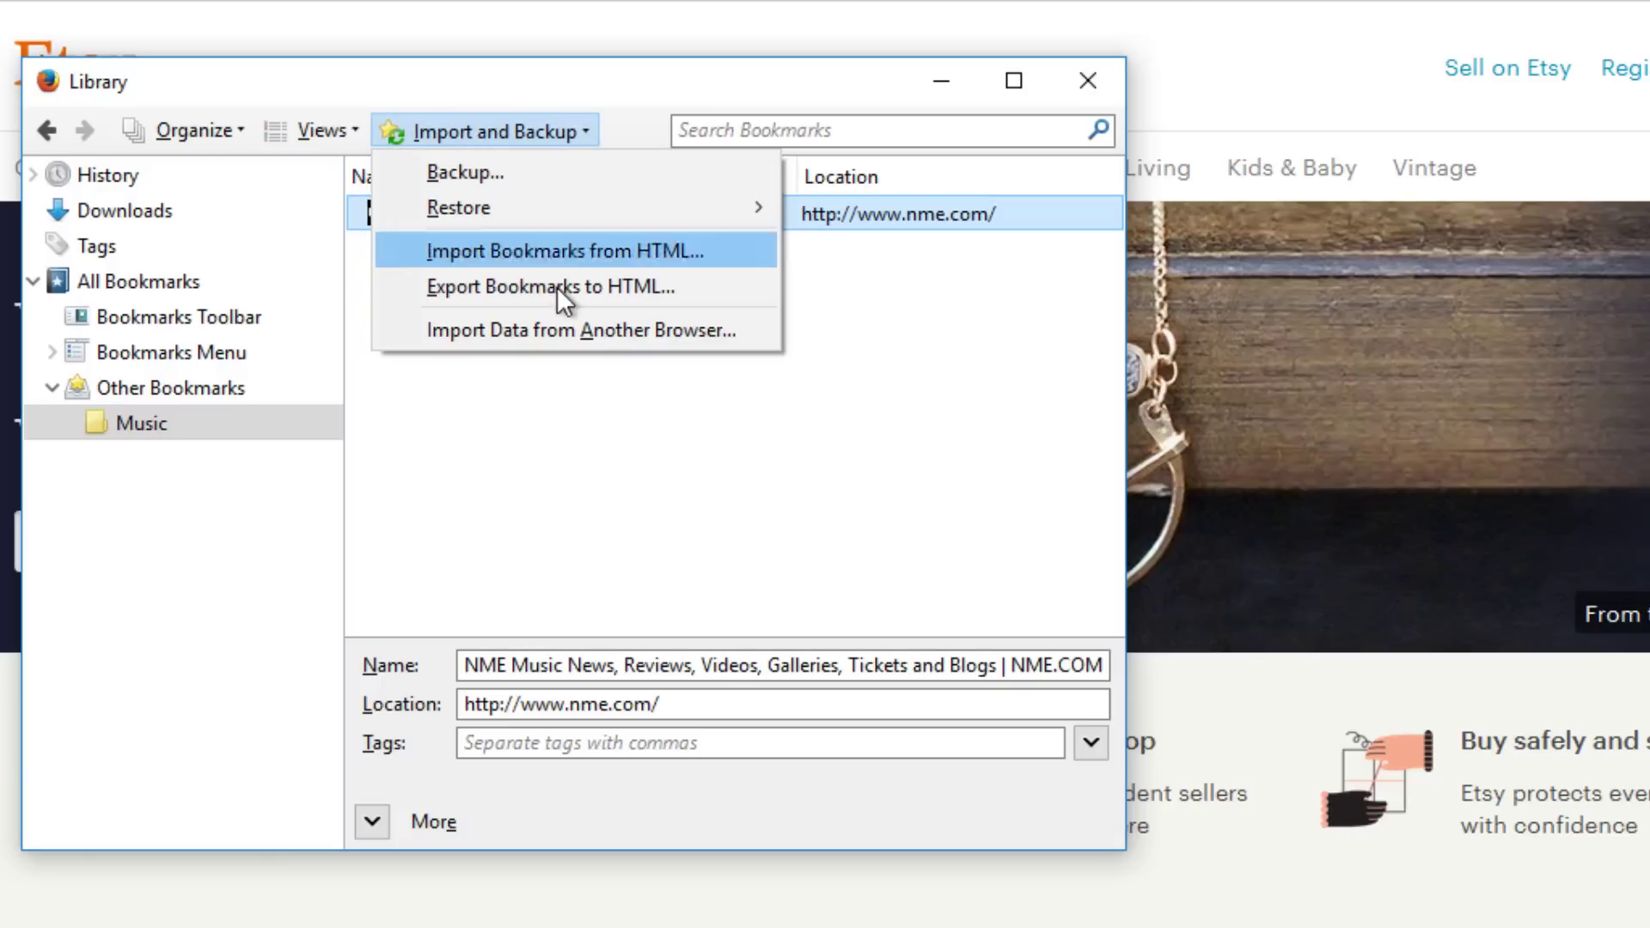
click(591, 334)
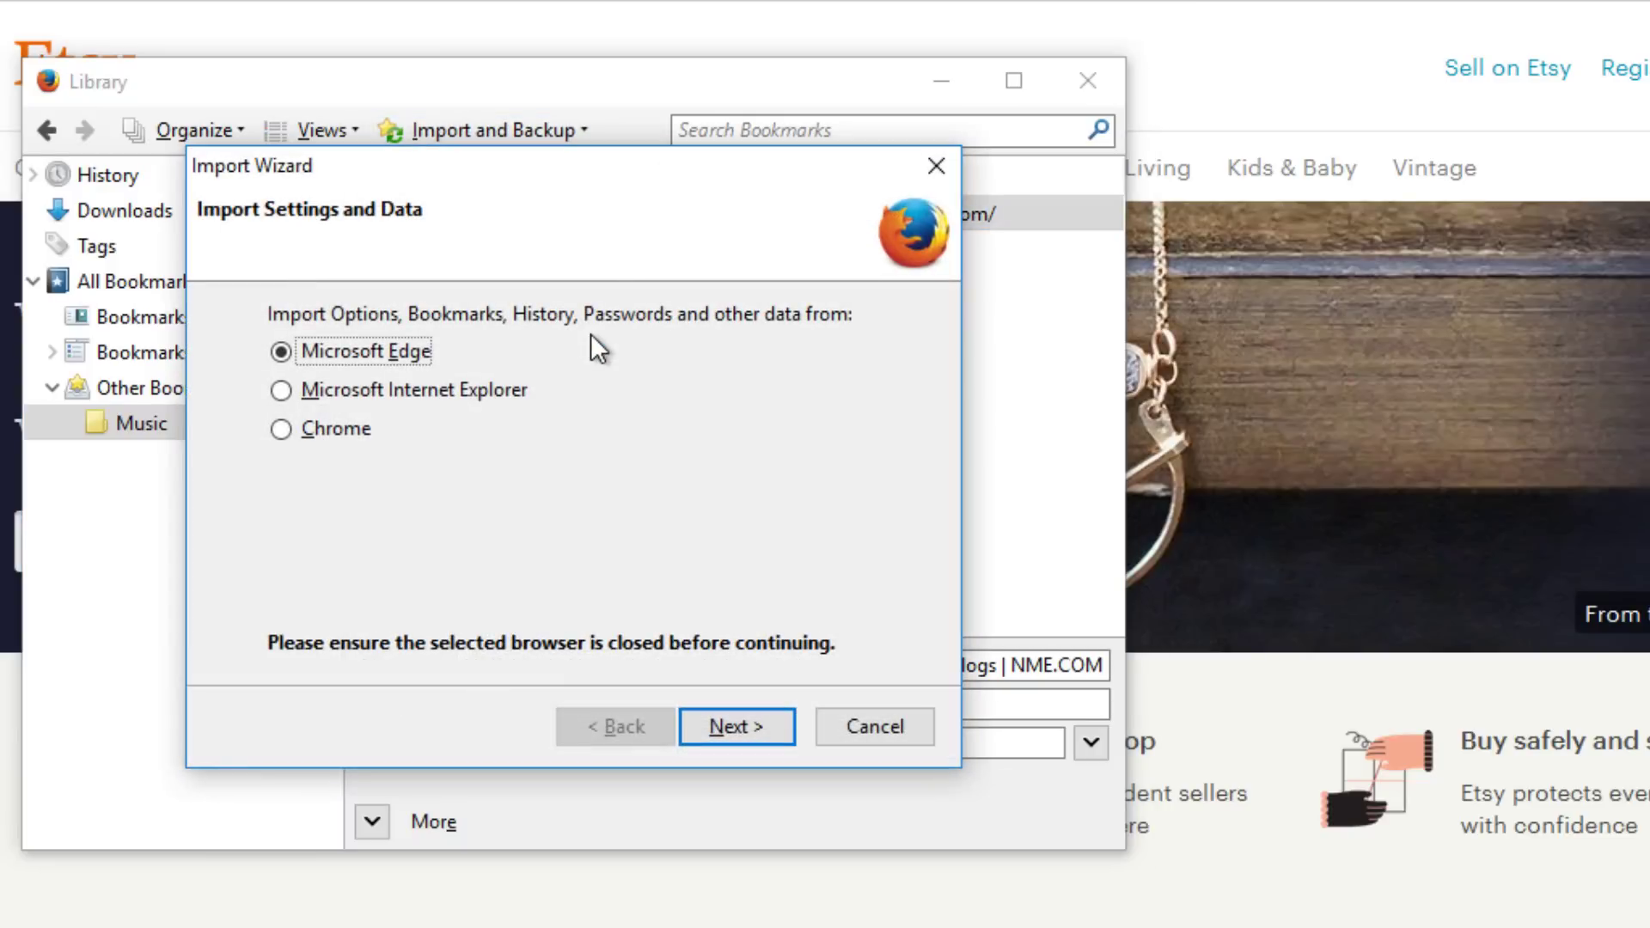
click(284, 432)
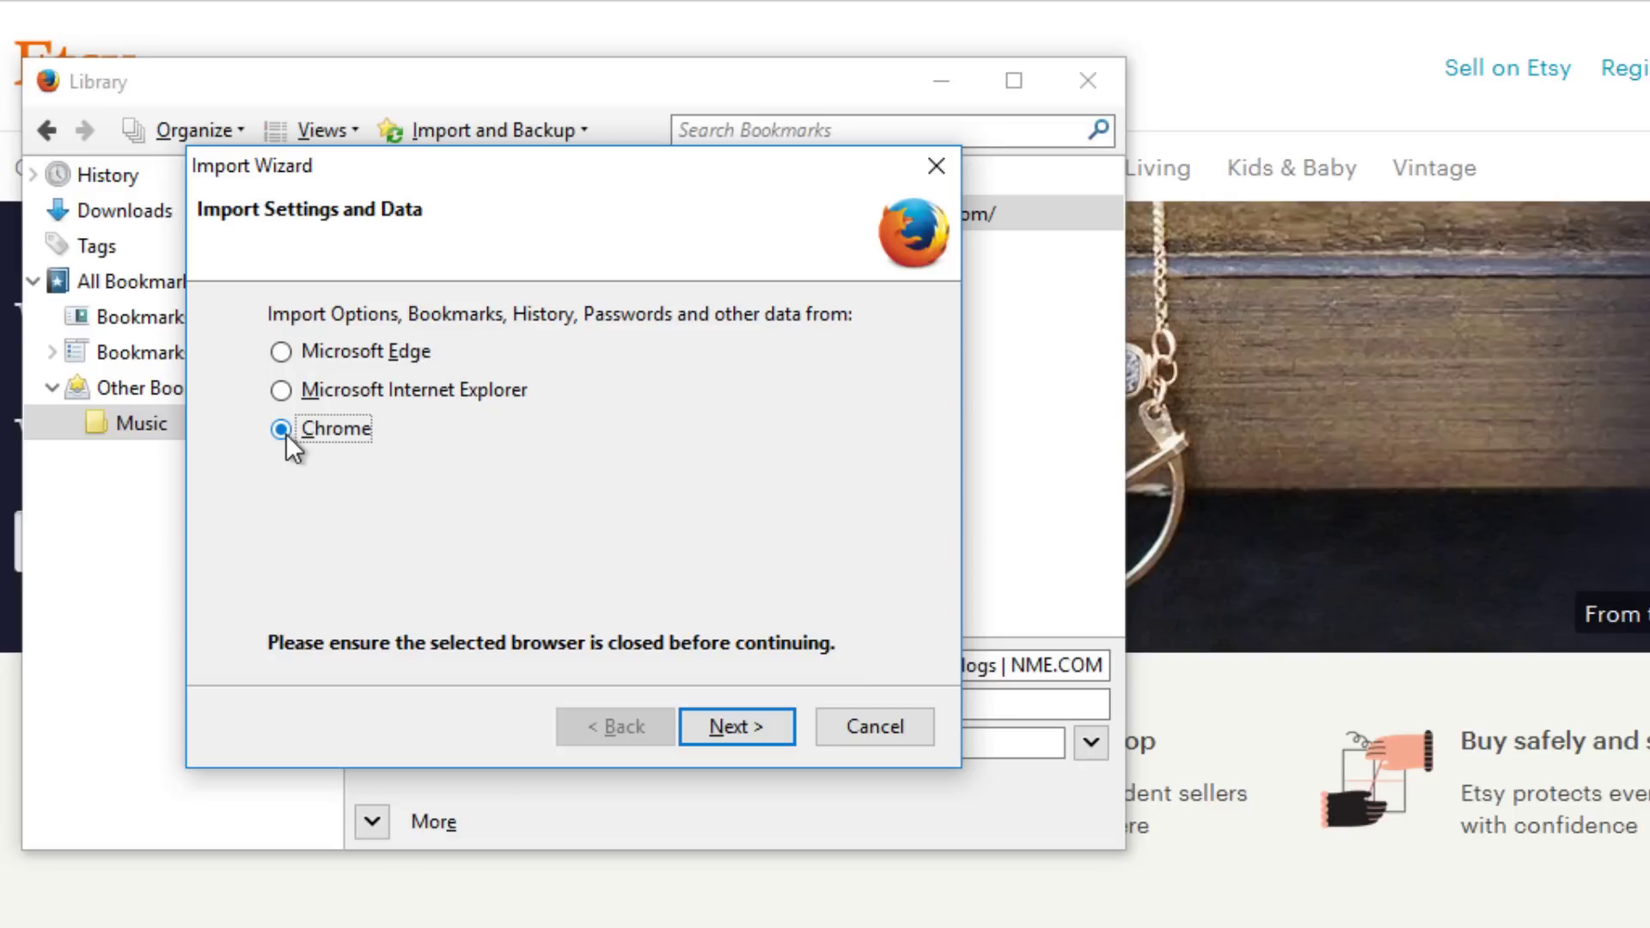
click(741, 721)
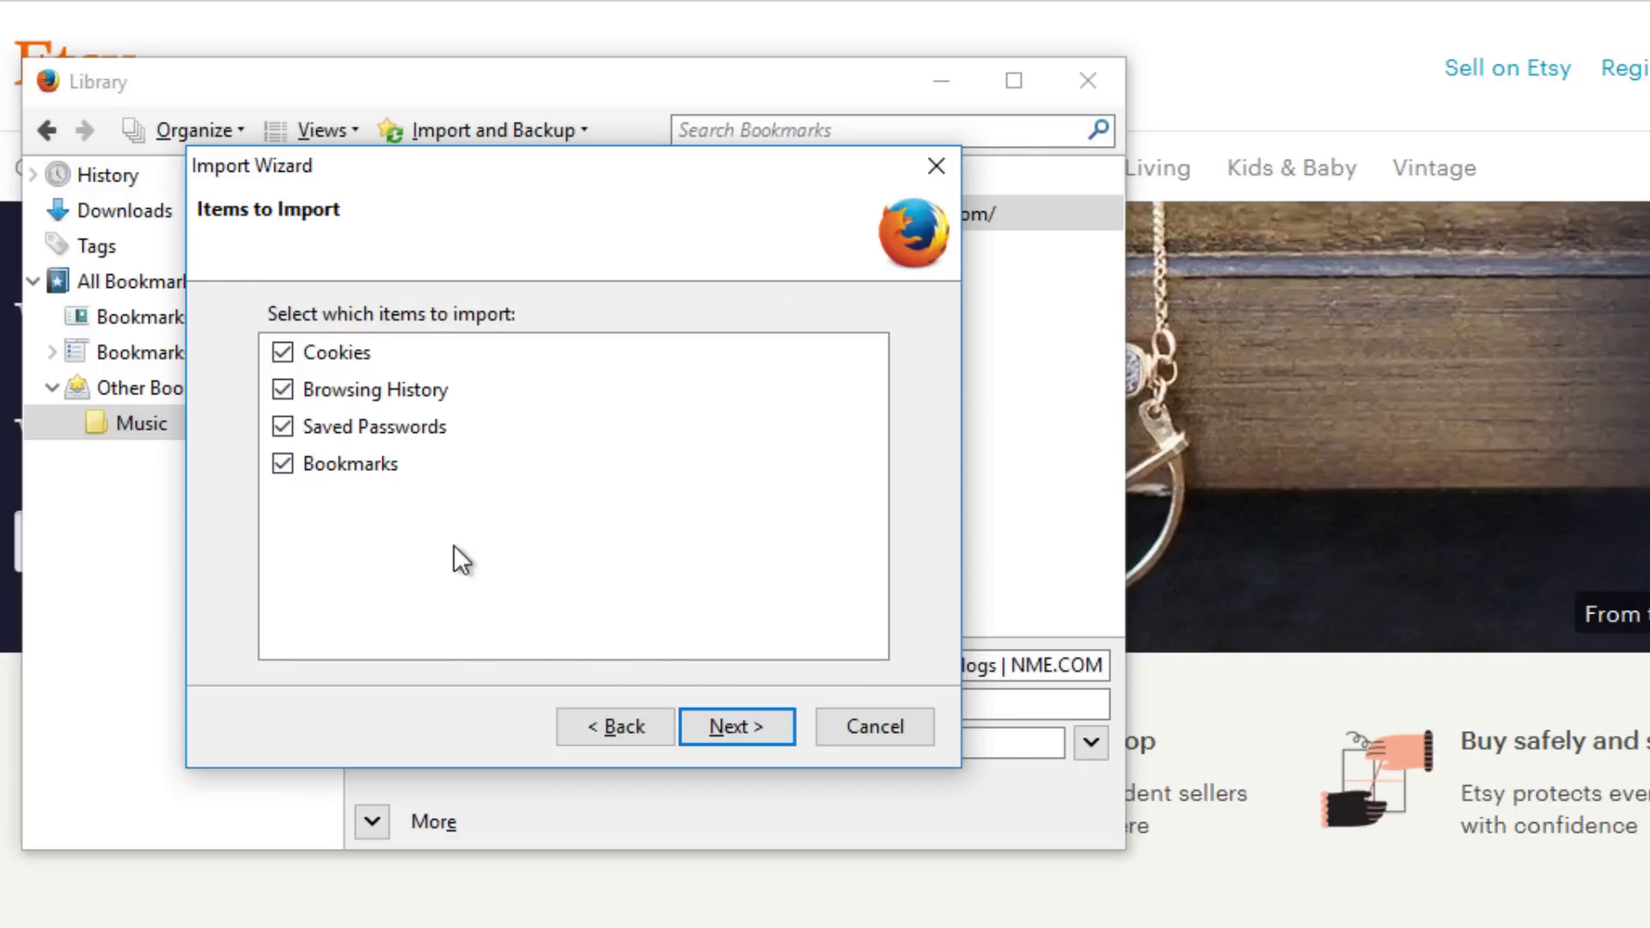
click(769, 718)
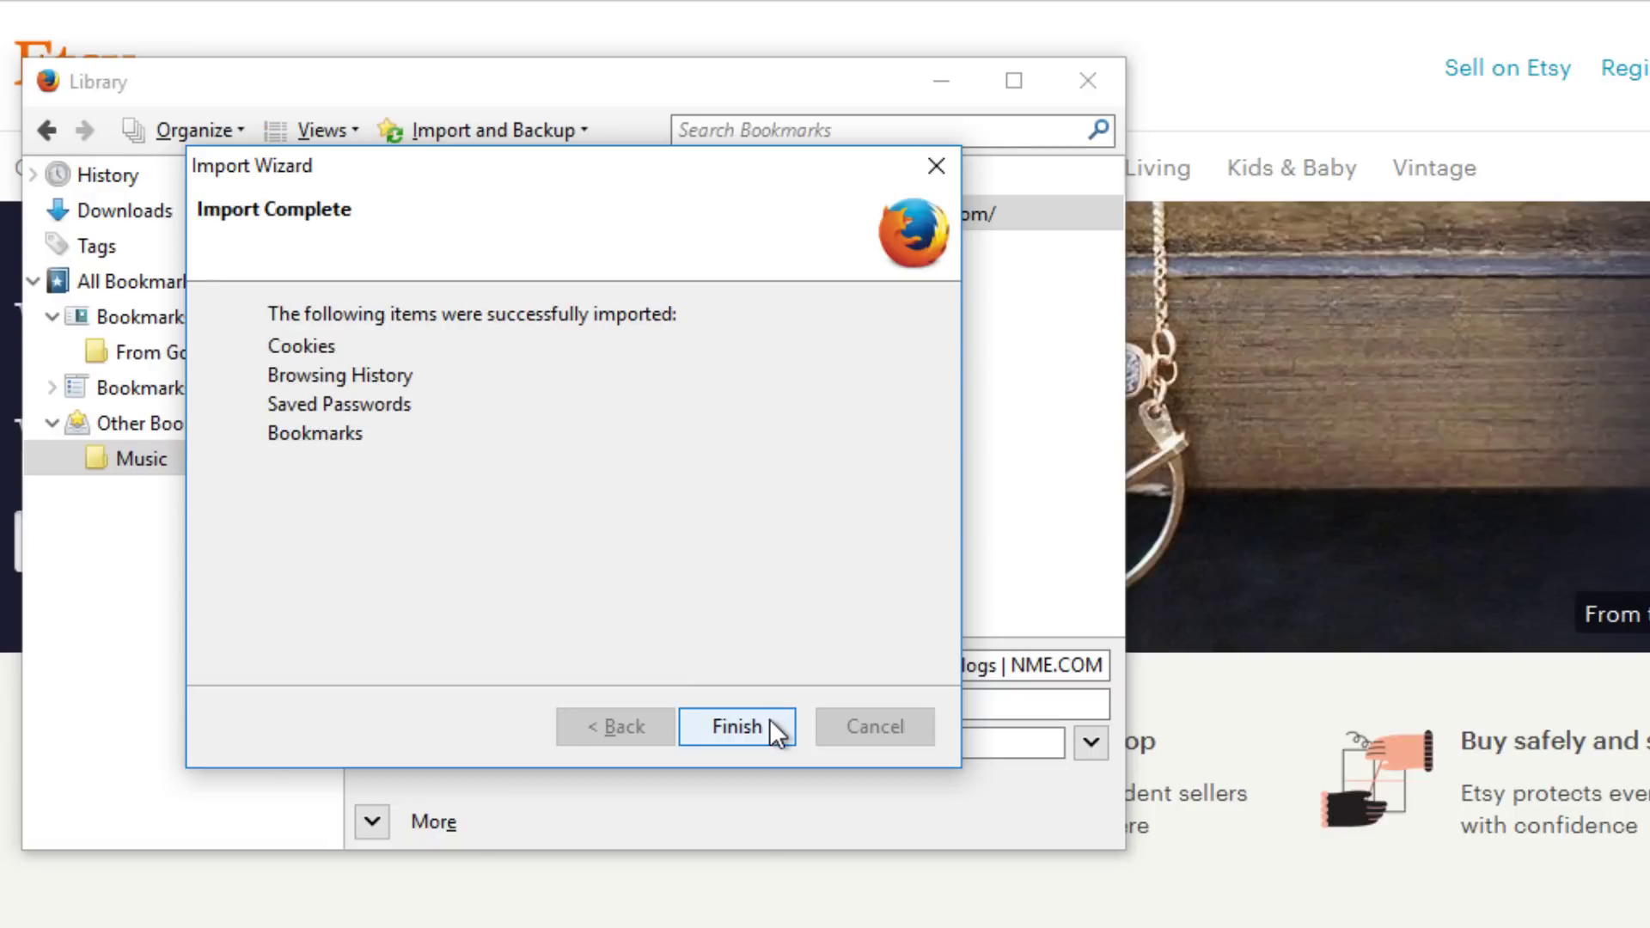
click(770, 718)
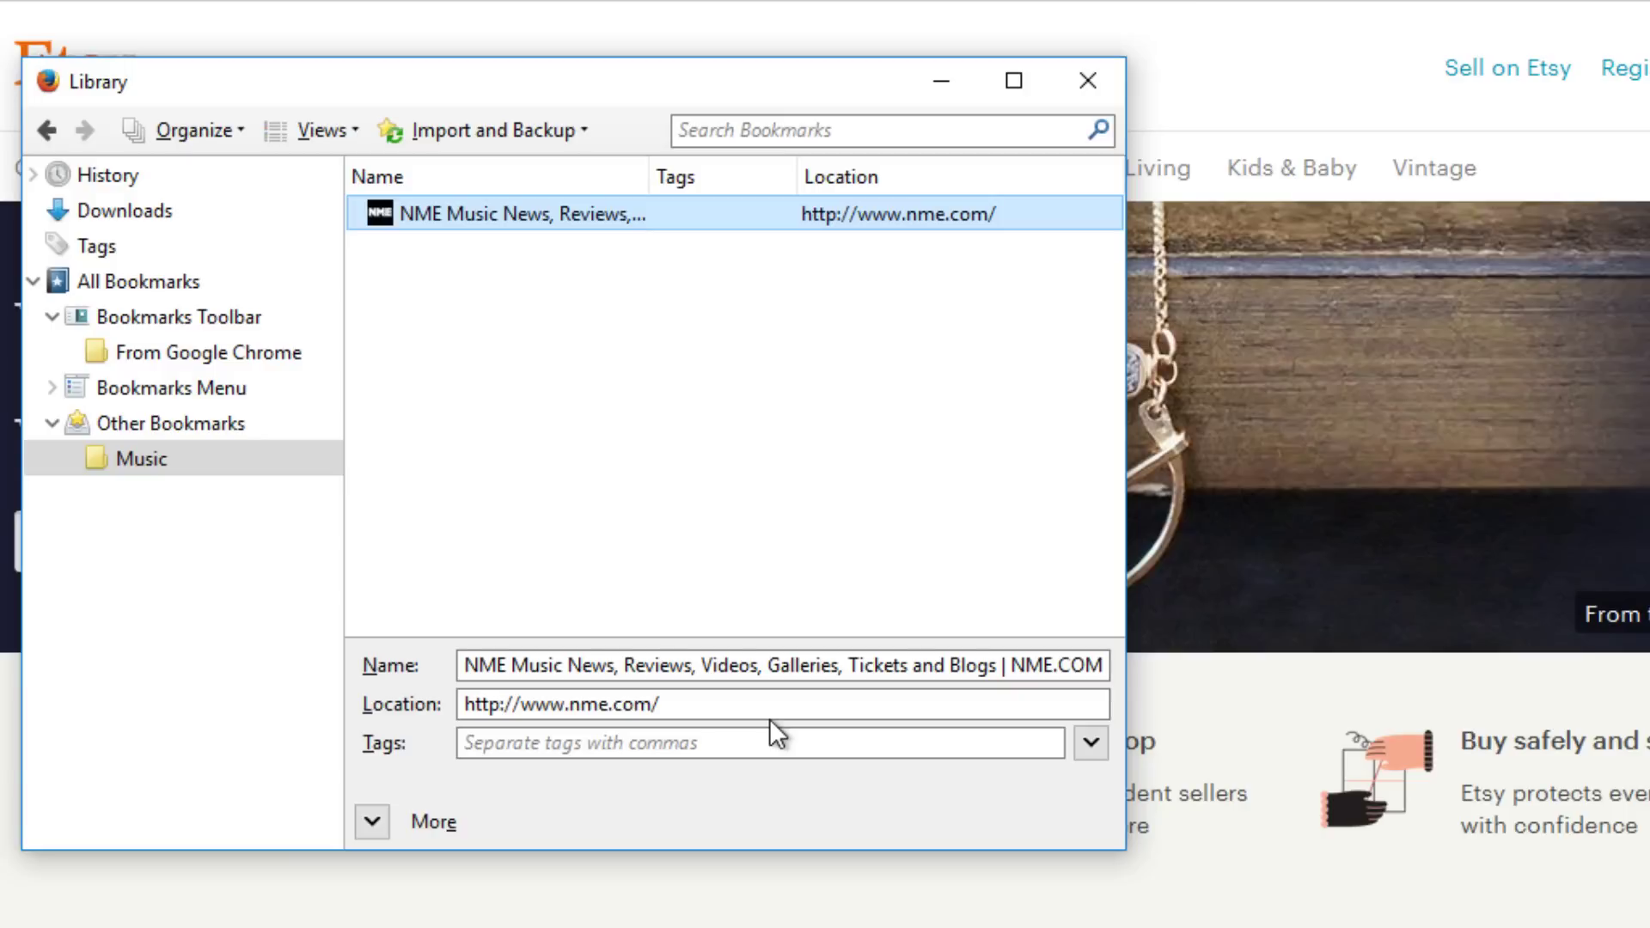
Show the From Google Chrome folder: The A.V. Club, Raleigh News and Wikipedia.
click(277, 351)
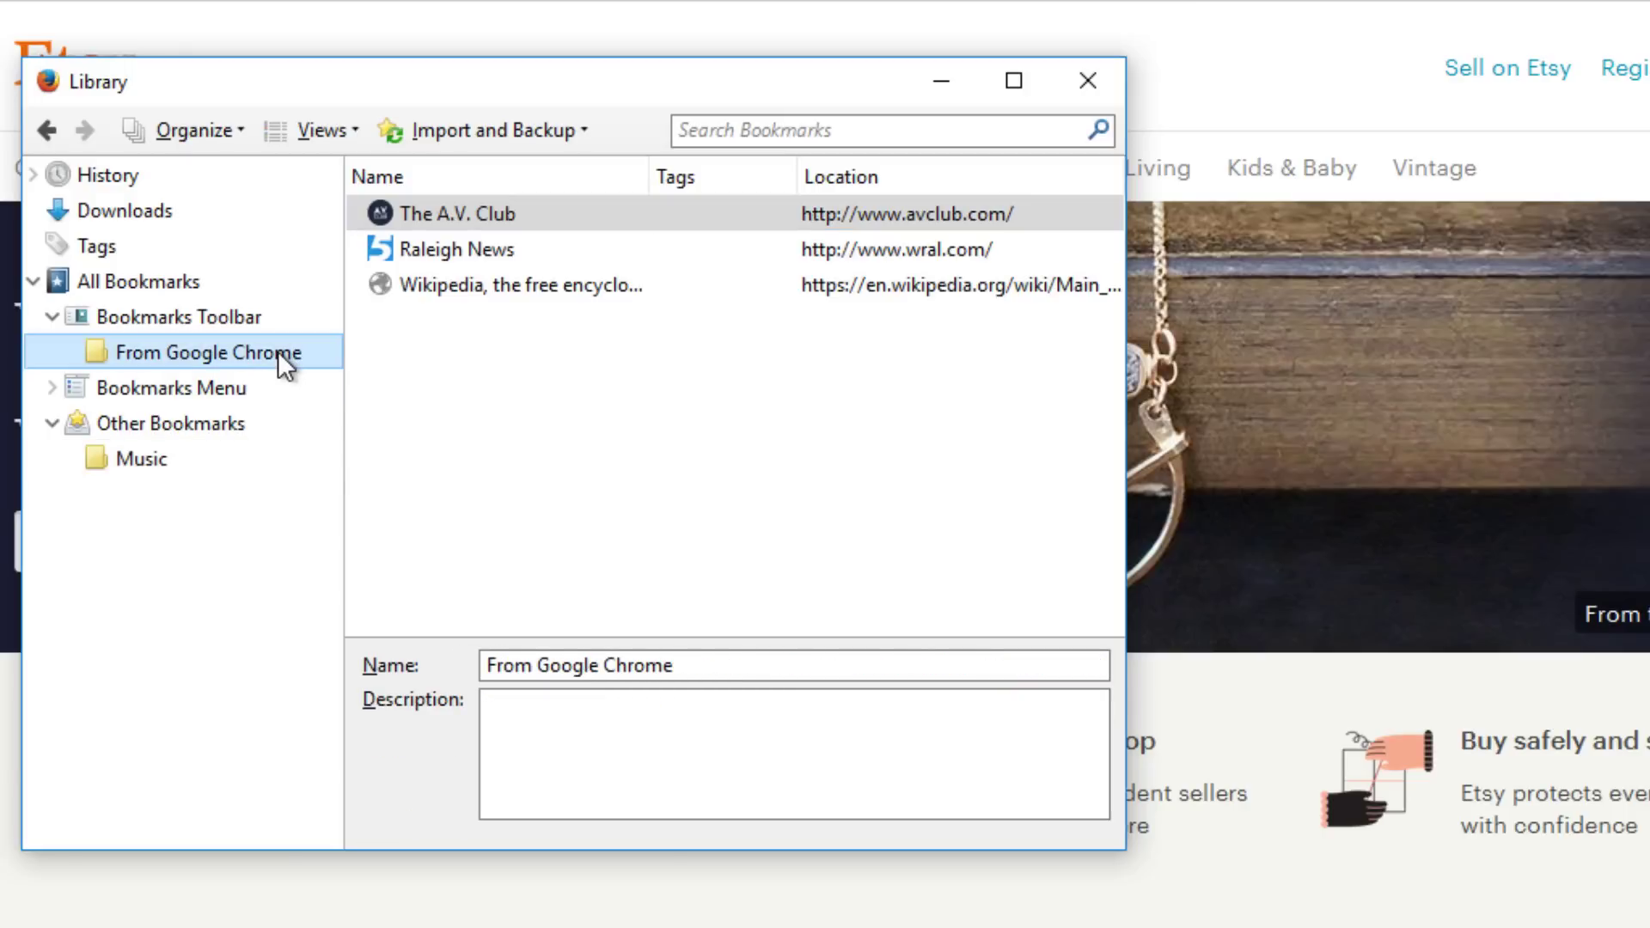